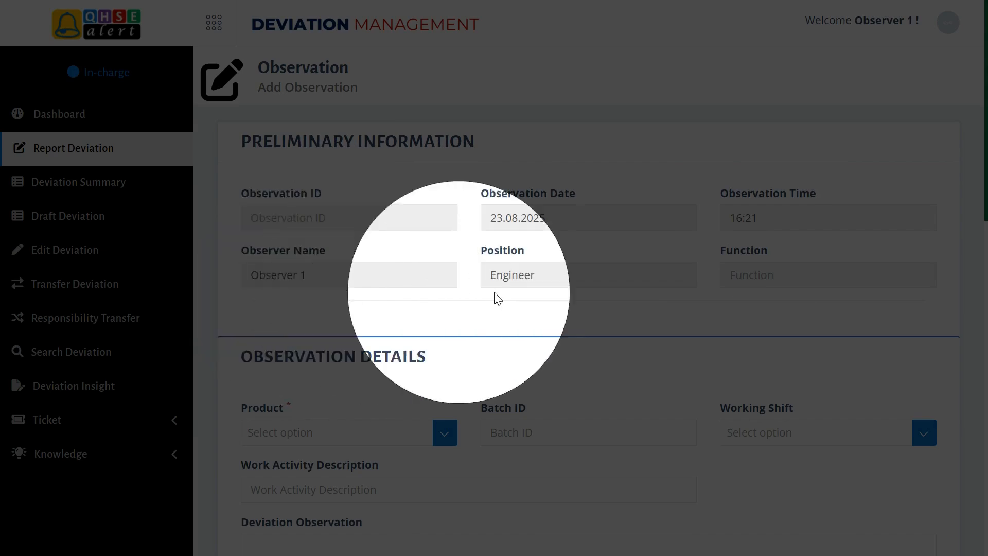
- Select Acetic Acid as the product in the observation details
{"action": "scroll", "coordinate": [264, 324], "scroll_direction": "down", "scroll_amount": 5}
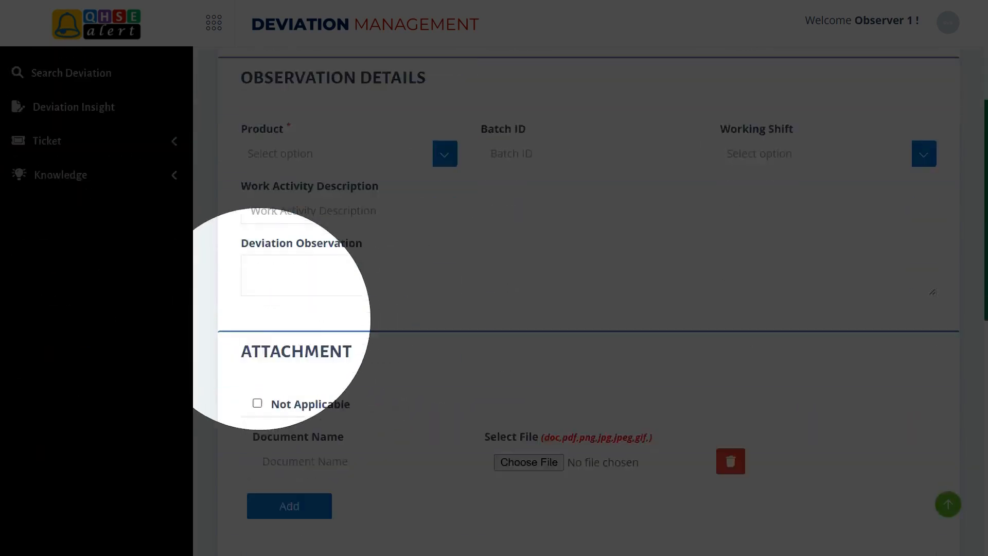
{"action": "scroll", "coordinate": [247, 242], "scroll_direction": "up", "scroll_amount": 2}
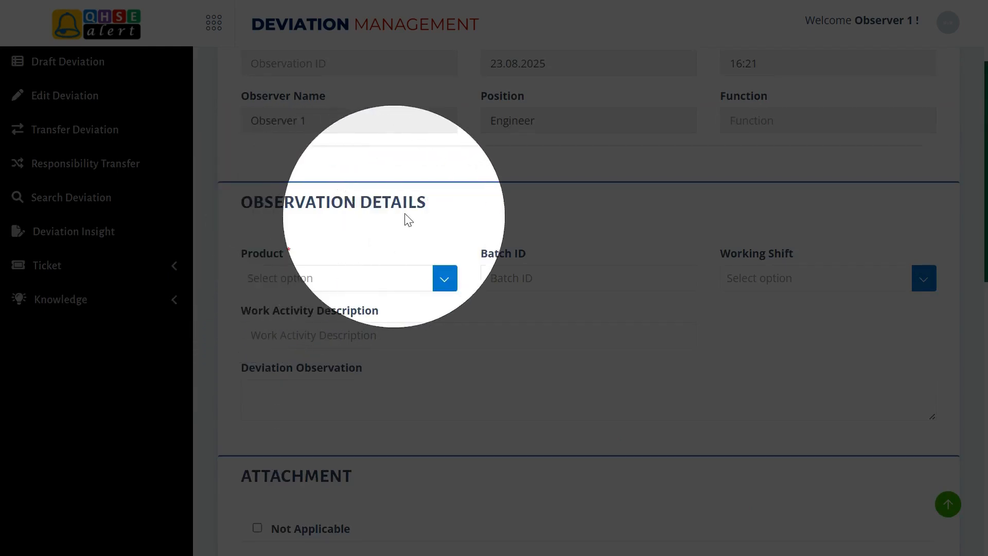
{"action": "left_click", "coordinate": [259, 277]}
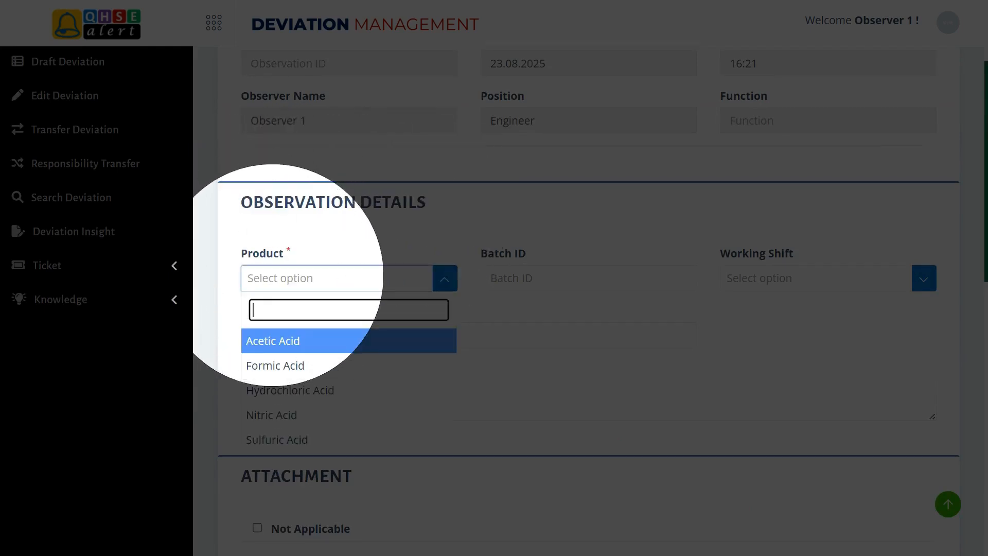
{"action": "left_click", "coordinate": [272, 341]}
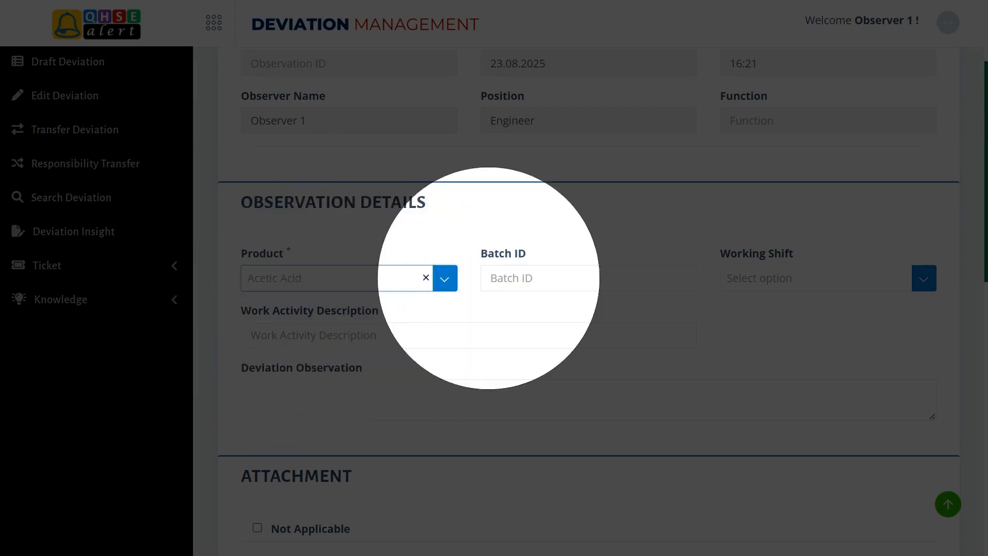
- Enter 00049 as the batch ID and choose 1st Shift as the working shift
{"action": "left_click", "coordinate": [529, 270]}
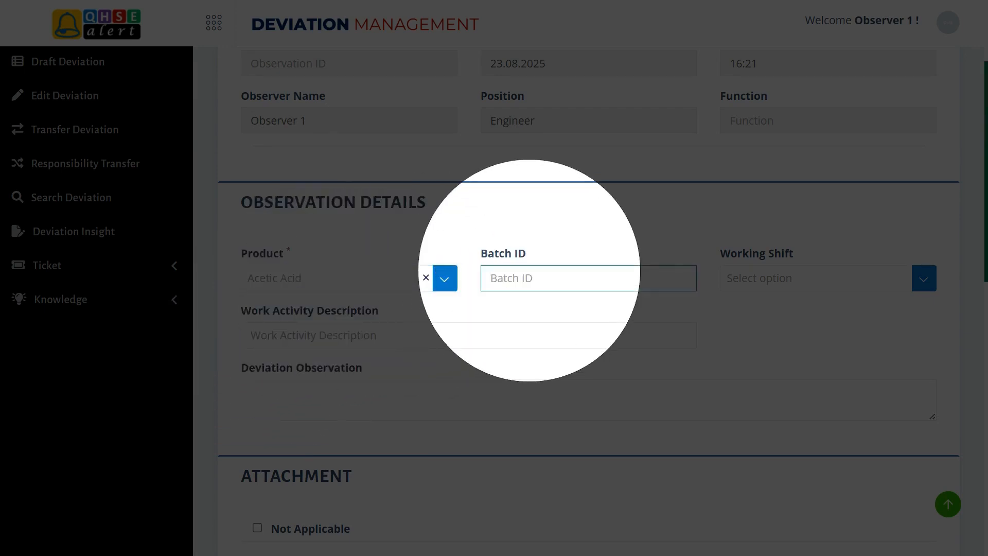
{"action": "type", "text": "00049"}
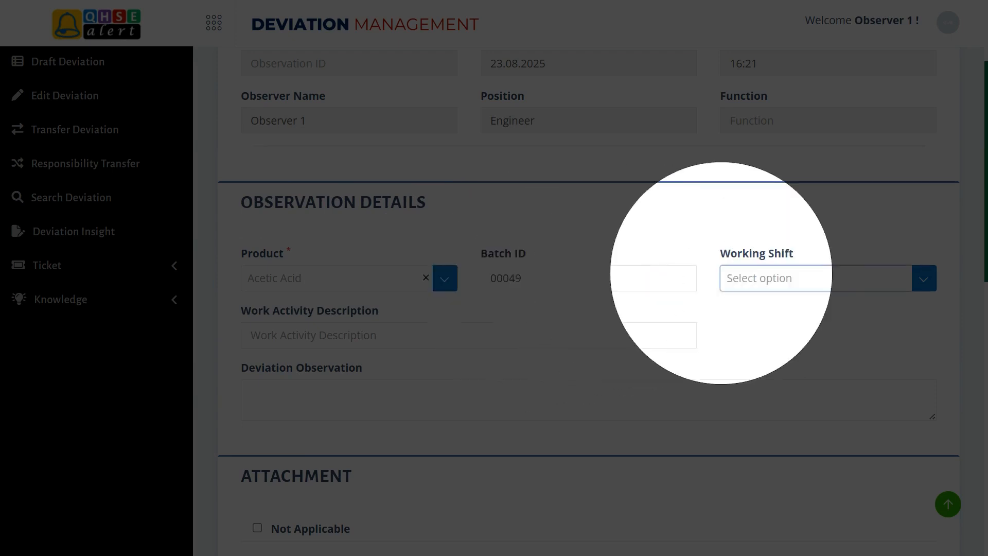
{"action": "left_click", "coordinate": [771, 288]}
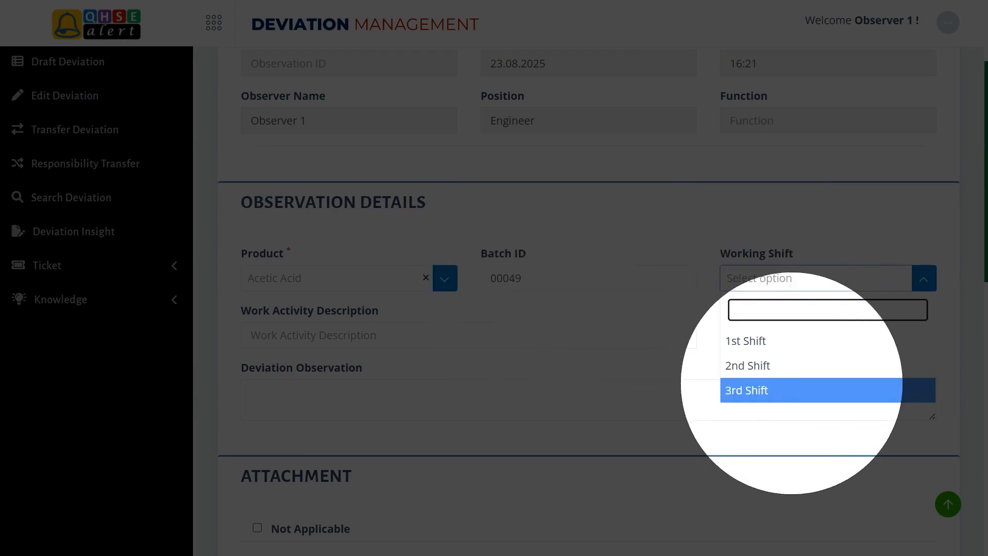
{"action": "left_click", "coordinate": [752, 341]}
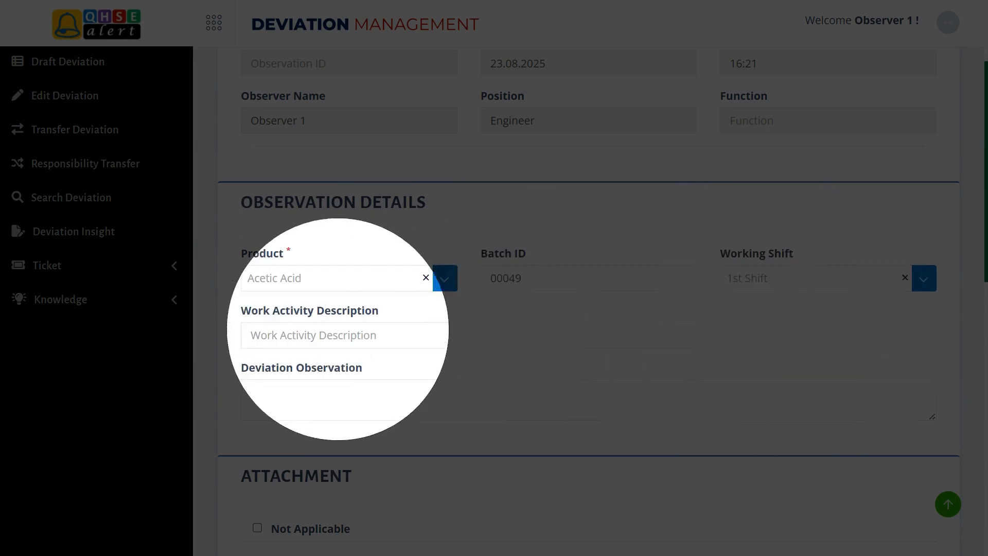
- Fill in the work activity description with "The activity of acetic acid filling and labeling is evident in the dispatch area."
{"action": "type", "text": "T"}
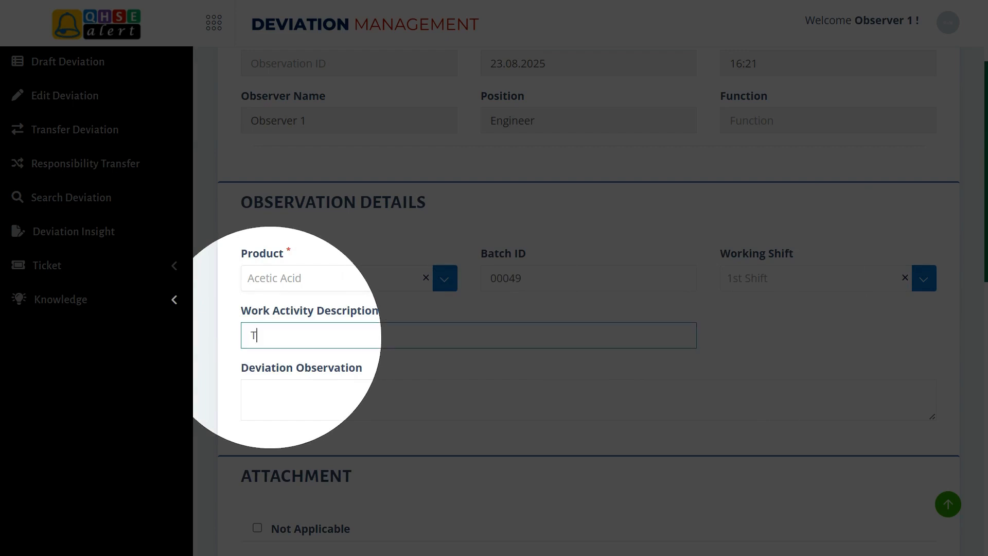
{"action": "type", "text": "he activity of acetic aci"}
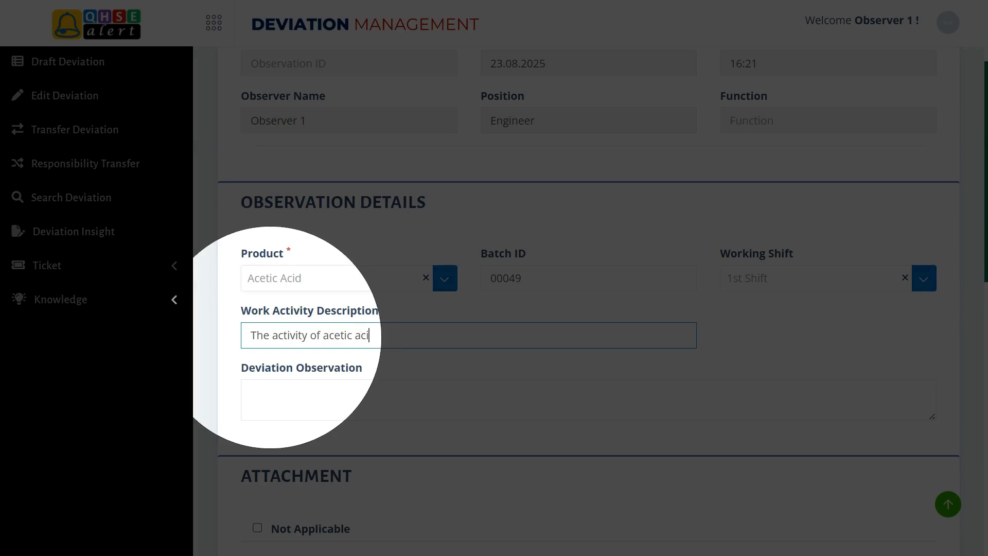
{"action": "type", "text": "d filling and labeling is evident"}
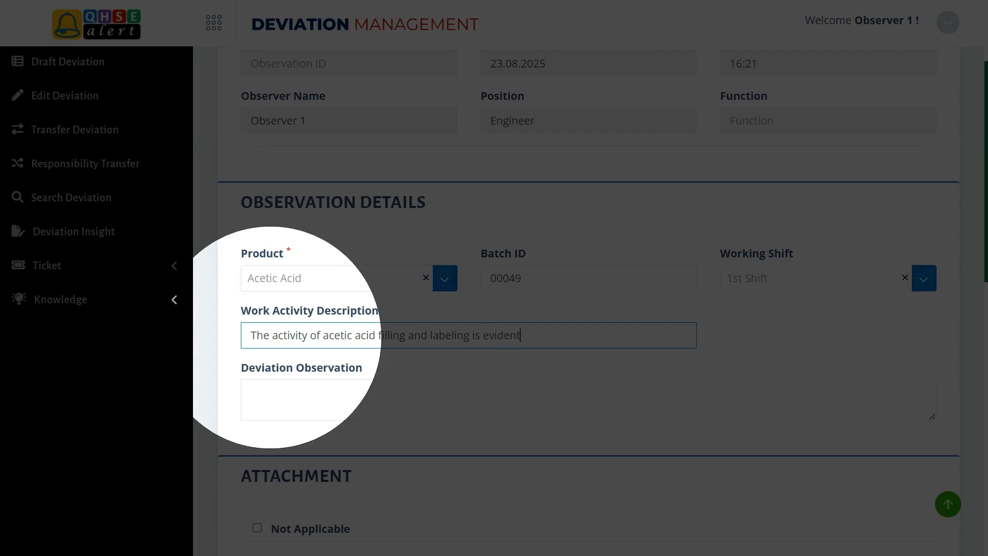
{"action": "type", "text": " in the"}
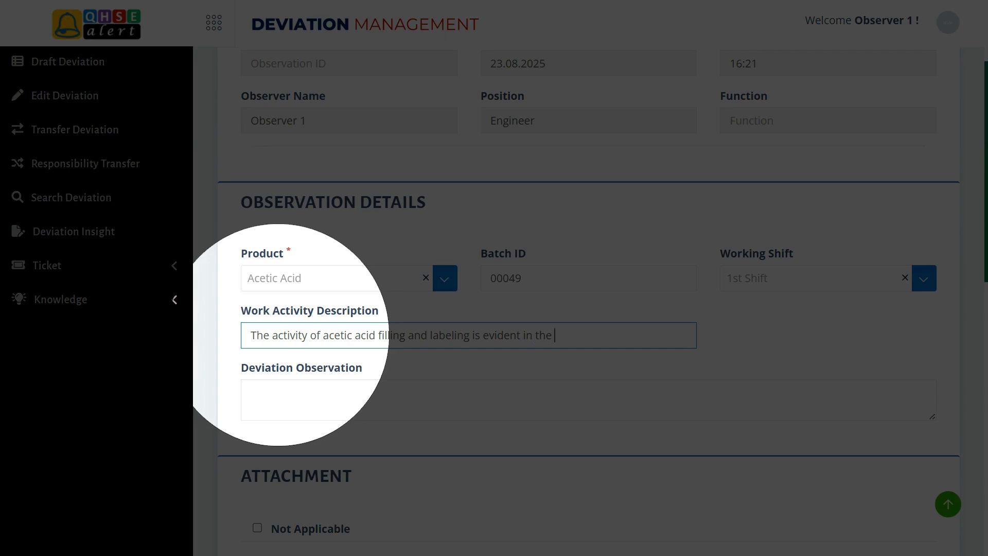
{"action": "type", "text": " dispatch area."}
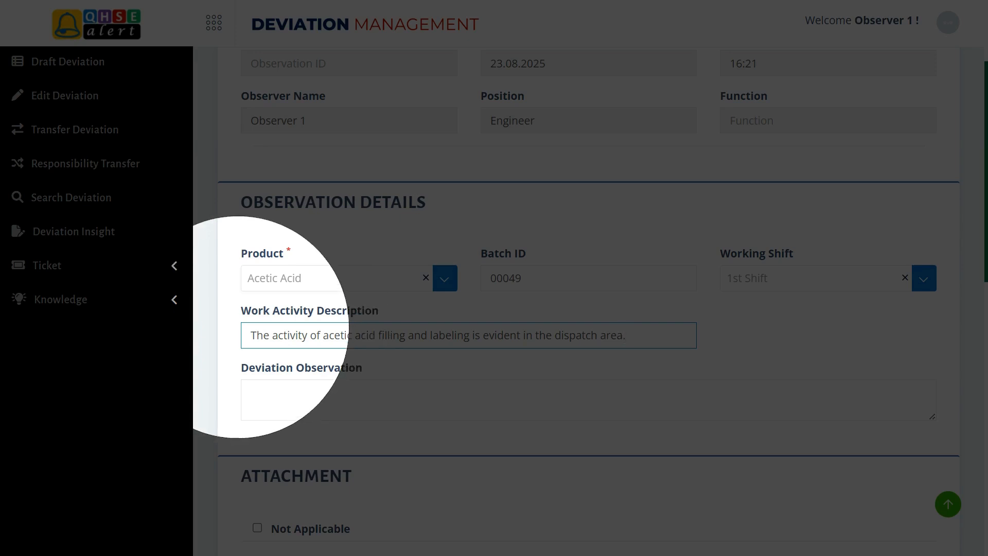
{"action": "double_click", "coordinate": [253, 335]}
{"action": "left_click_drag", "start_coordinate": [253, 334], "coordinate": [629, 335]}
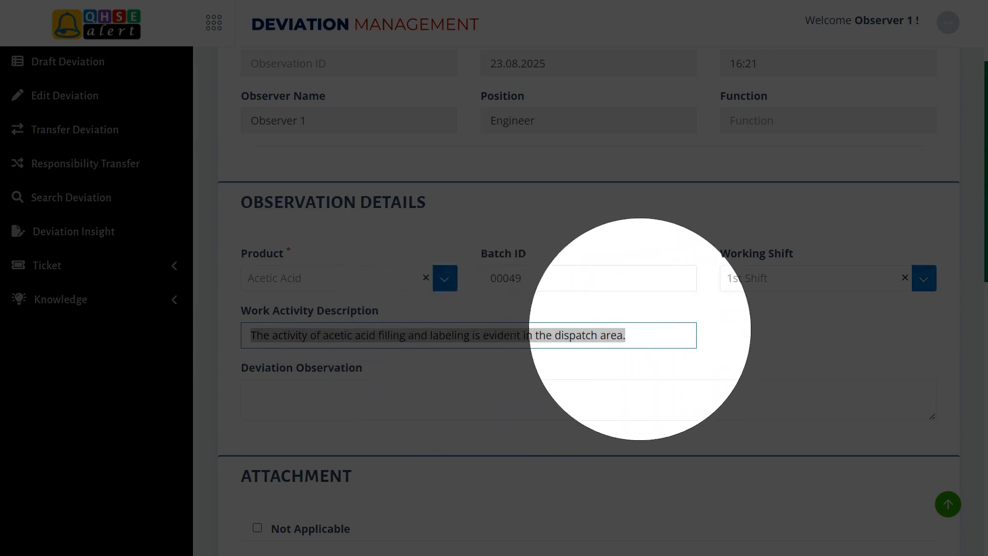
{"action": "left_click", "coordinate": [629, 335]}
- Enter "The 50 L carboys are used for filling up the acetic acid instead of 200 L drums." as the deviation observation
{"action": "left_click", "coordinate": [335, 404]}
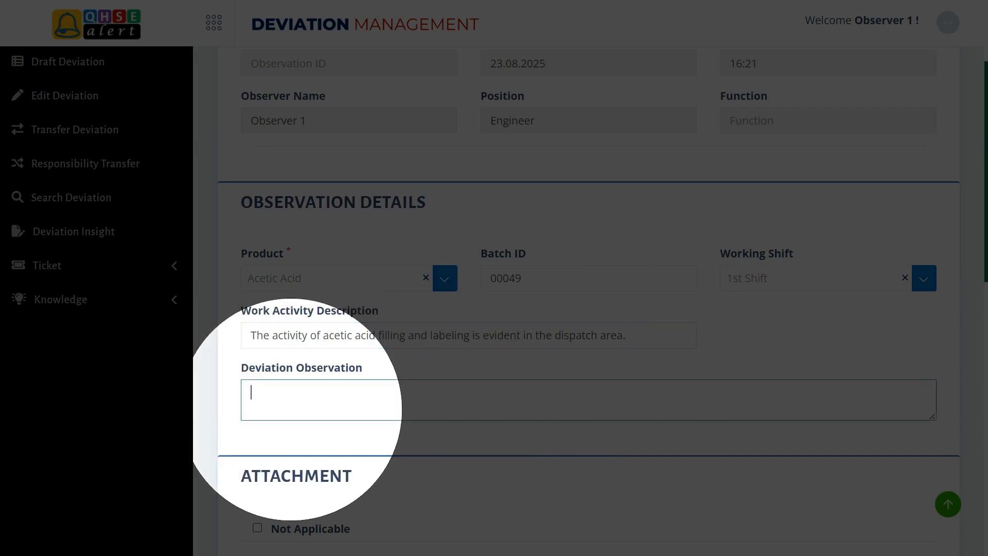
{"action": "type", "text": "The 50 L Carboys are"}
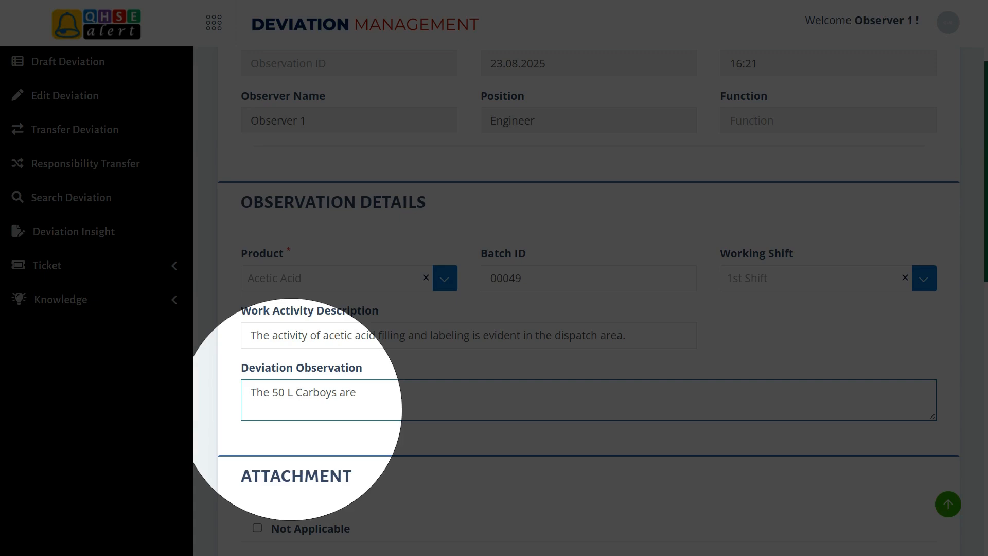
{"action": "key", "text": "Delete"}
{"action": "type", "text": "c"}
{"action": "key", "text": "ctrl+Right"}
{"action": "type", "text": "used "}
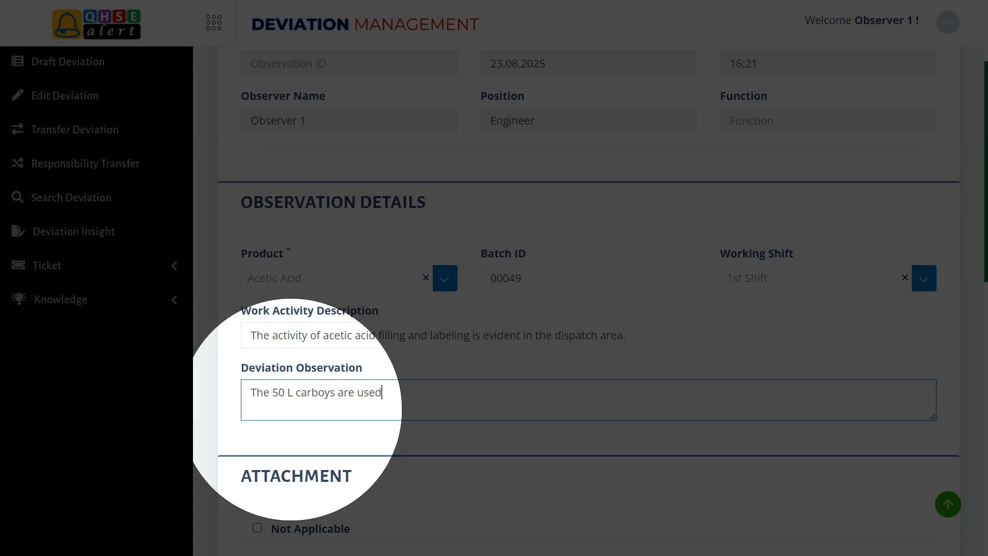
{"action": "type", "text": "for filling up "}
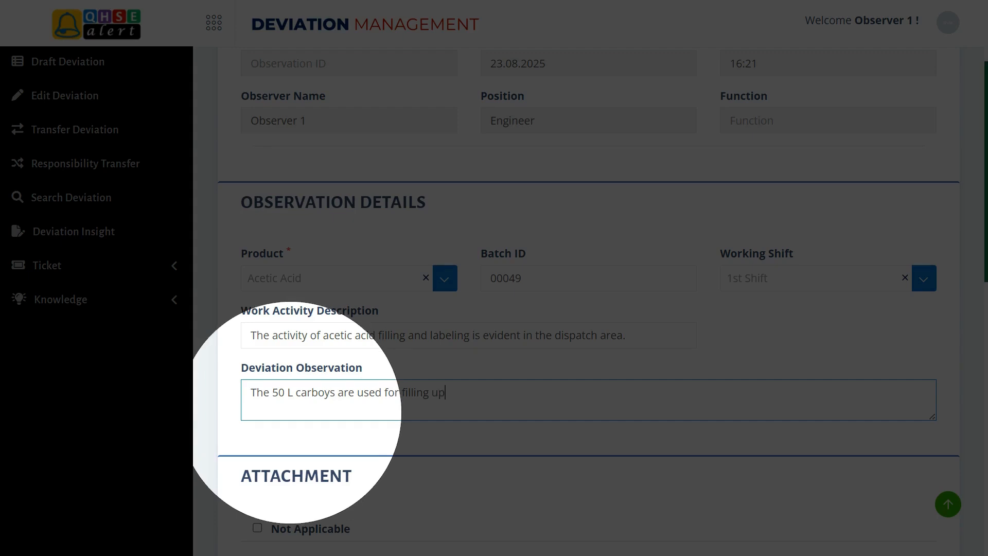
{"action": "type", "text": "the acetic acid instead of 200"}
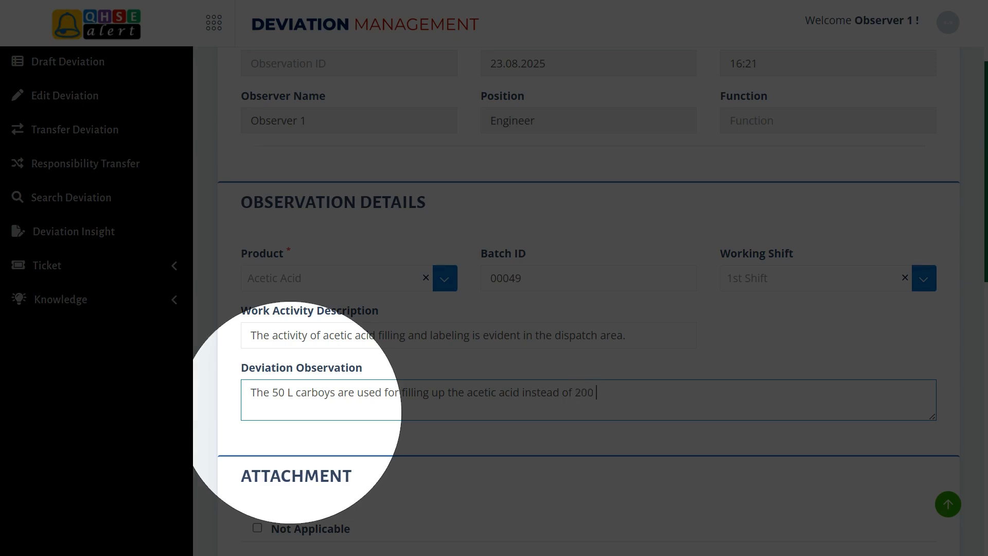
{"action": "type", "text": " L drums."}
{"action": "left_click", "coordinate": [263, 400]}
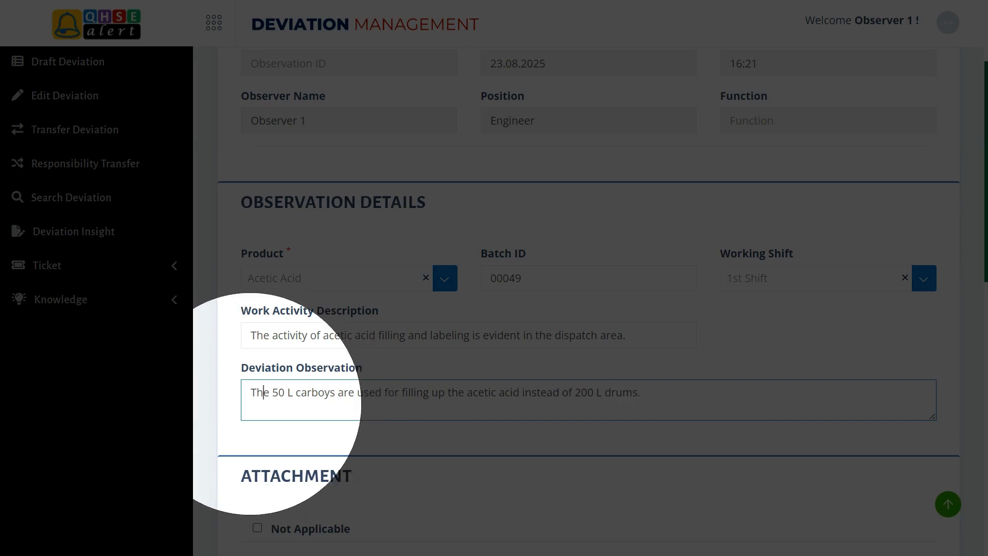
{"action": "left_click", "coordinate": [246, 402]}
{"action": "left_click_drag", "start_coordinate": [246, 402], "coordinate": [654, 414]}
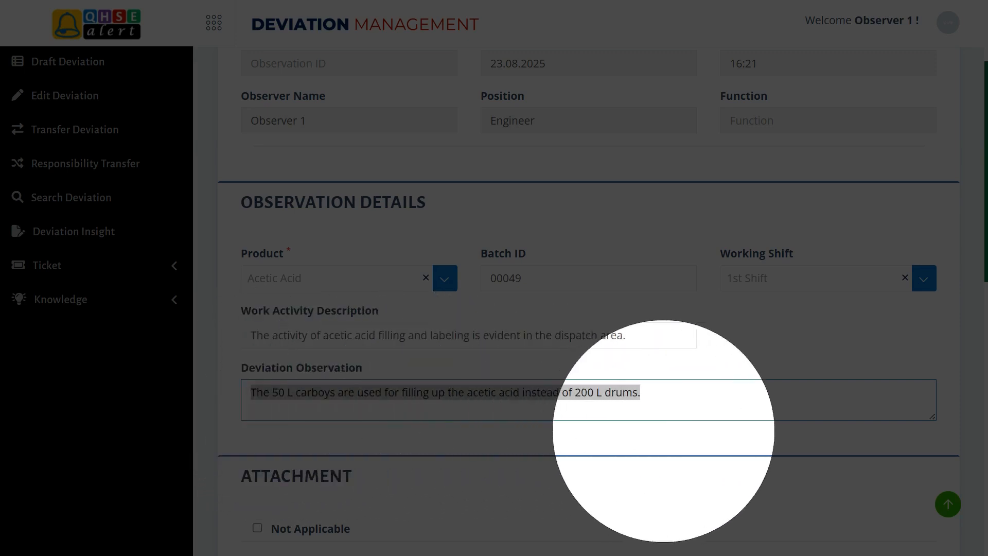
{"action": "left_click", "coordinate": [653, 412]}
- Mark the attachment section as not applicable
{"action": "scroll", "coordinate": [657, 414], "scroll_direction": "down", "scroll_amount": 5}
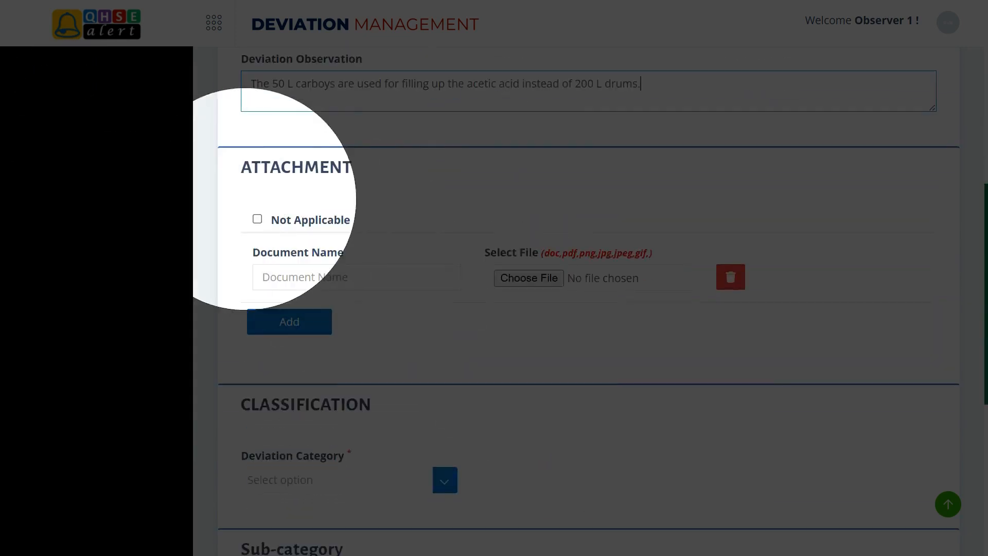
{"action": "left_click", "coordinate": [290, 219]}
- Classify the deviation under Packaging and Labeling Deviations with the sub-category "Damaged or improper packaging"
{"action": "scroll", "coordinate": [290, 218], "scroll_direction": "down", "scroll_amount": 2}
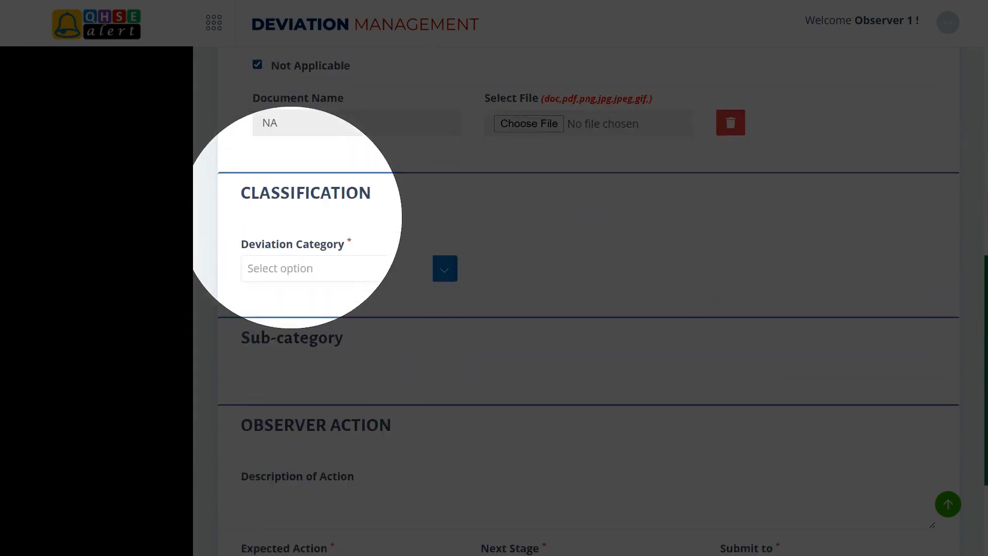
{"action": "left_click", "coordinate": [329, 268]}
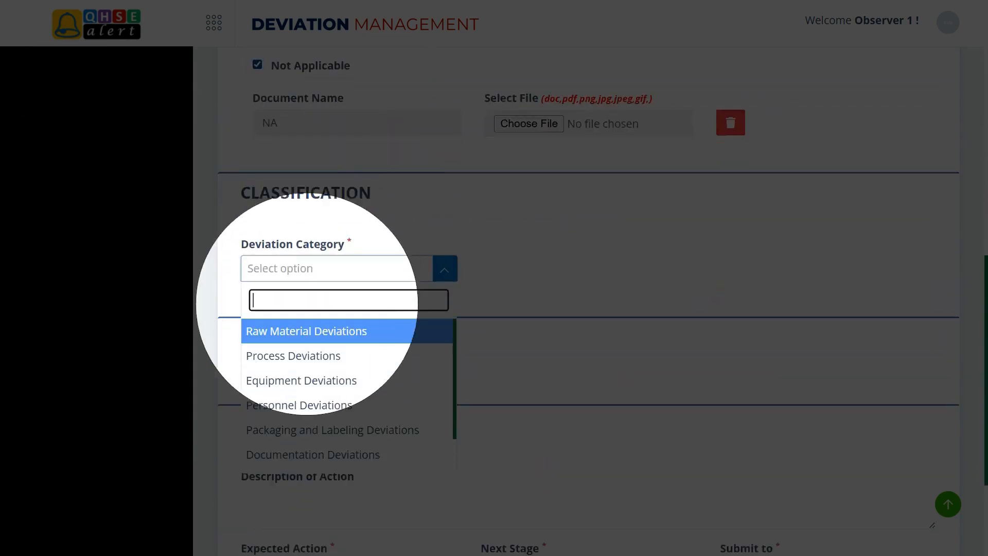
{"action": "scroll", "coordinate": [308, 412], "scroll_direction": "down", "scroll_amount": 1}
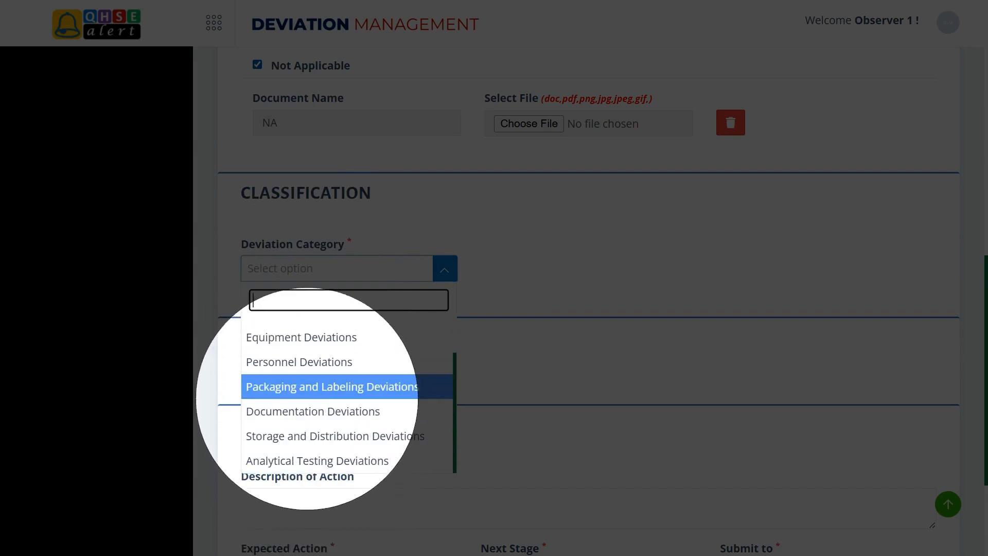
{"action": "left_click", "coordinate": [309, 386]}
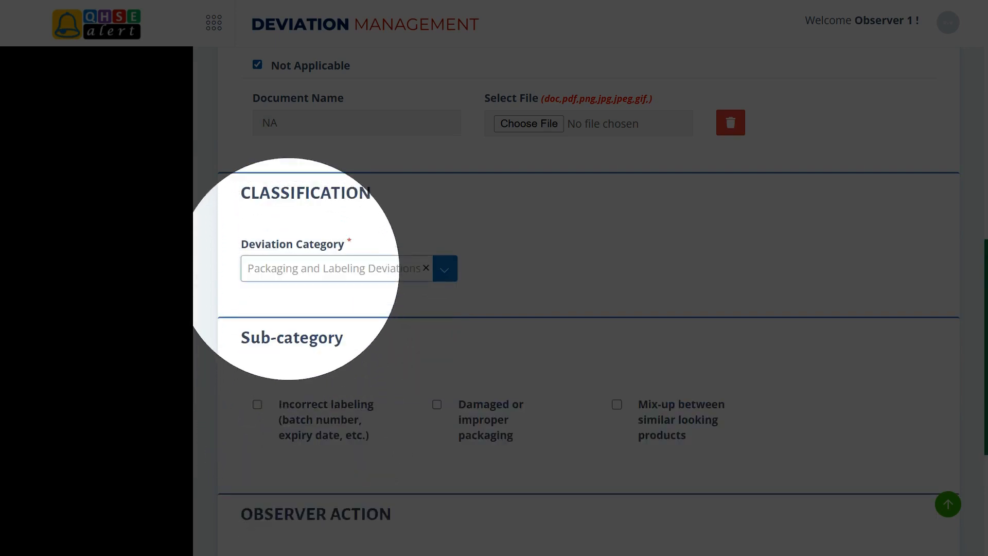
{"action": "scroll", "coordinate": [589, 299], "scroll_direction": "down", "scroll_amount": 3}
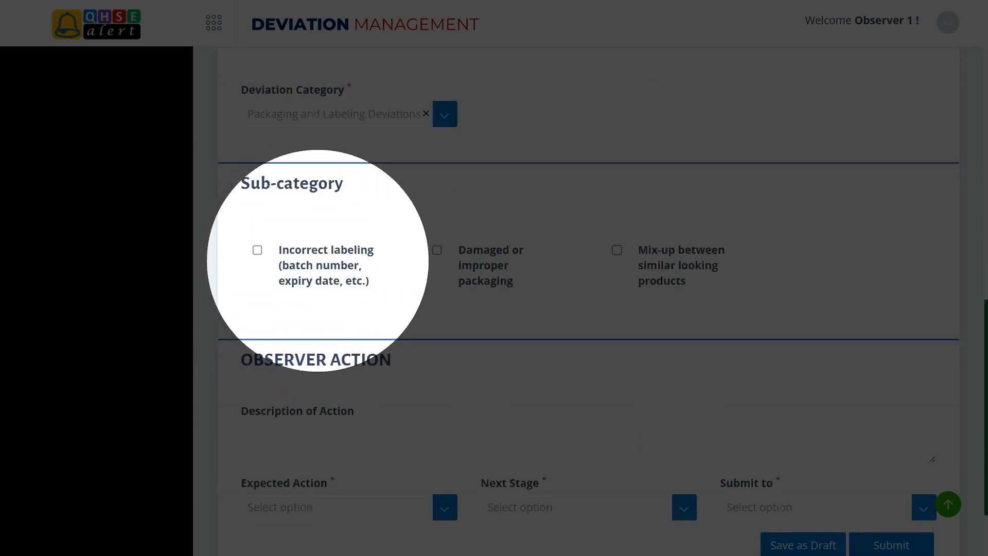
{"action": "left_click", "coordinate": [436, 250]}
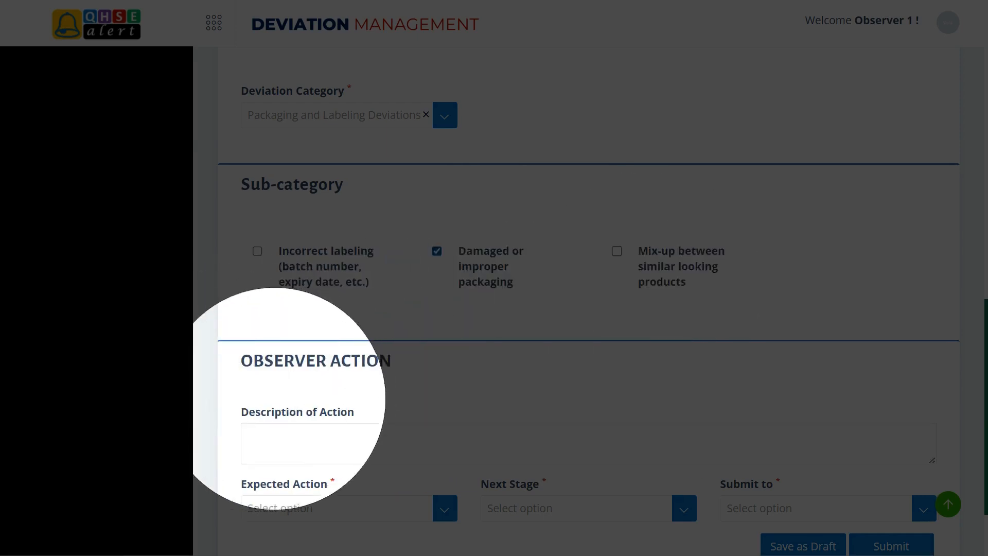
- Describe the observer action as "The 200 L Drums shall be used for filling up the acetic acid as per routine dispatch activities."
{"action": "left_click", "coordinate": [277, 433]}
{"action": "type", "text": "T"}
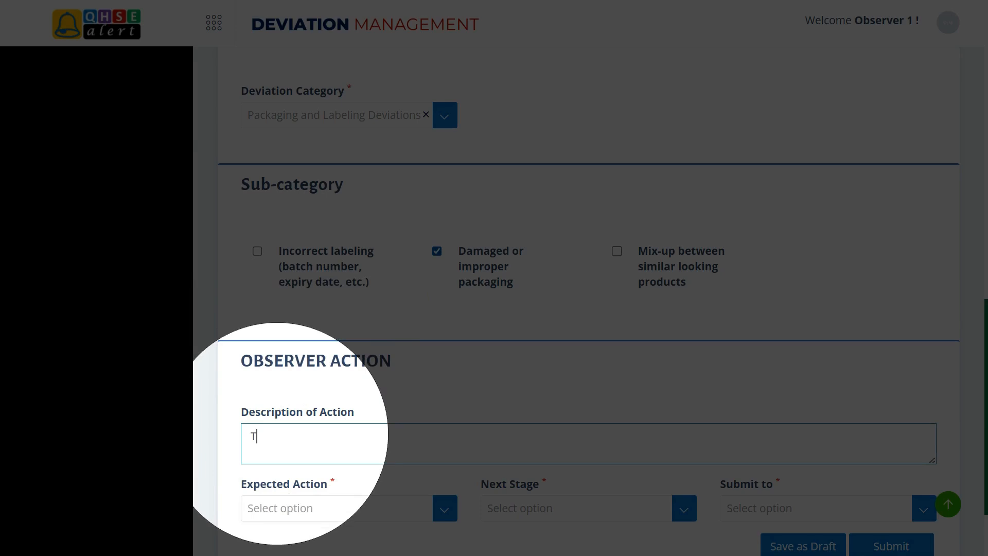
{"action": "type", "text": "he 200 L Drums shall be "}
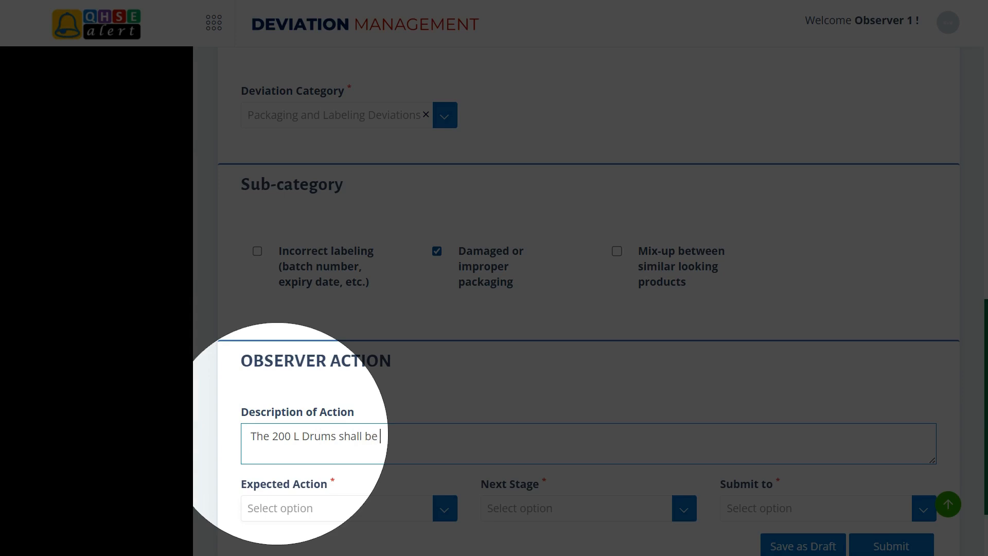
{"action": "type", "text": "used for filling up the acetic acid "}
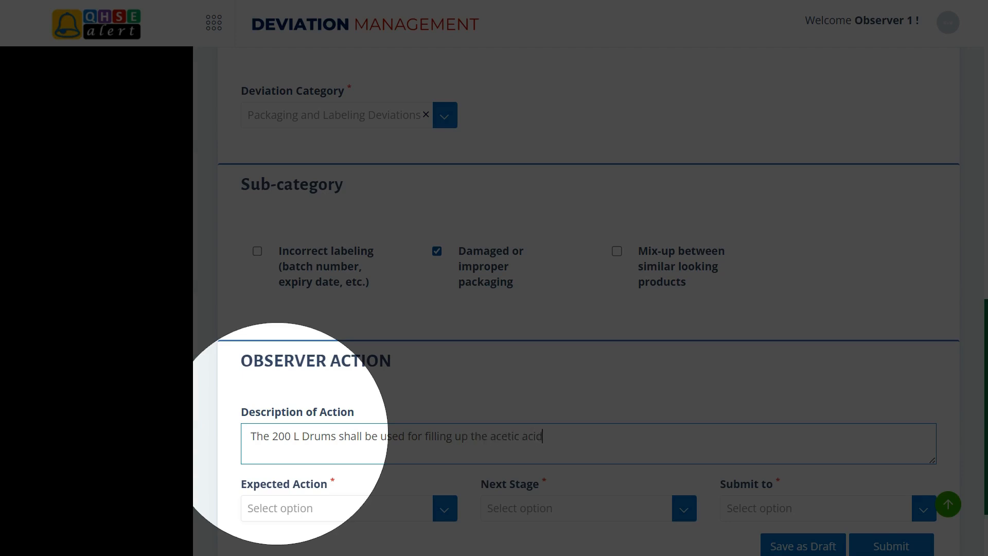
{"action": "type", "text": "as per routine dispatch activit"}
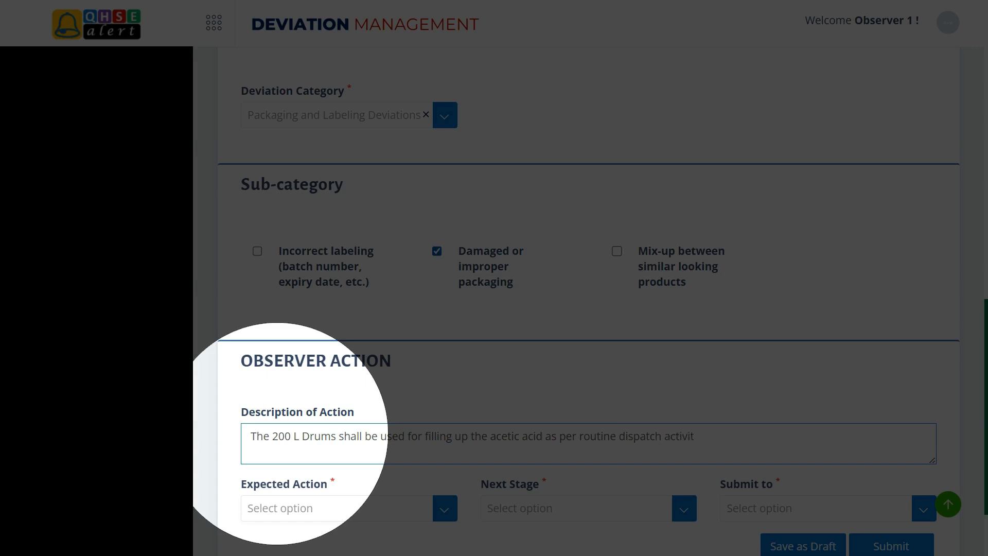
{"action": "type", "text": "ies."}
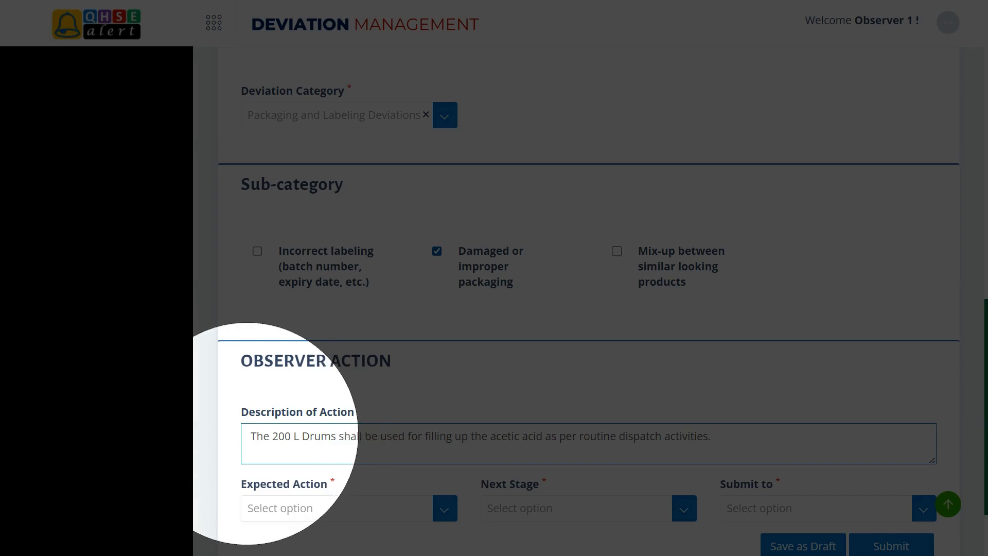
{"action": "left_click_drag", "start_coordinate": [251, 436], "coordinate": [711, 436]}
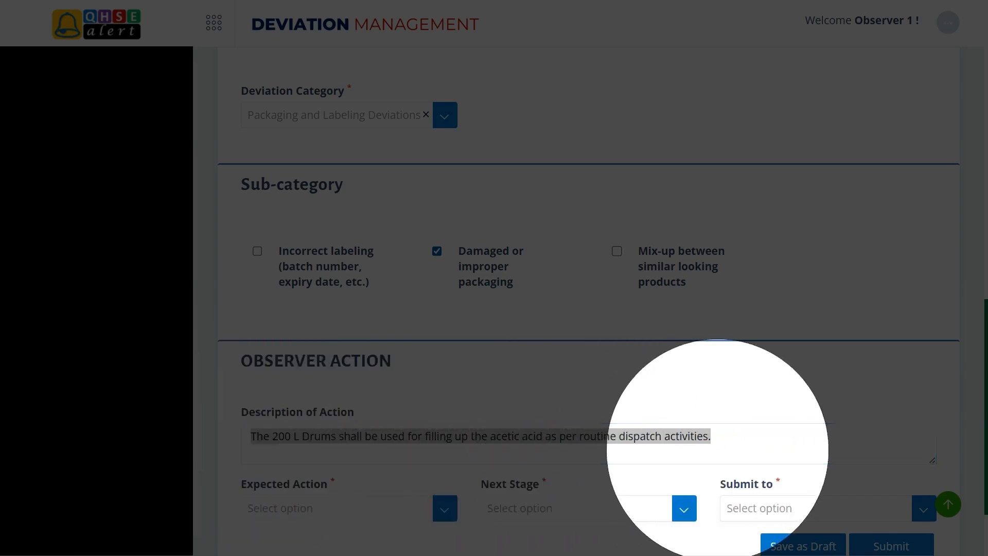
{"action": "left_click", "coordinate": [261, 450]}
{"action": "scroll", "coordinate": [262, 450], "scroll_direction": "down", "scroll_amount": 2}
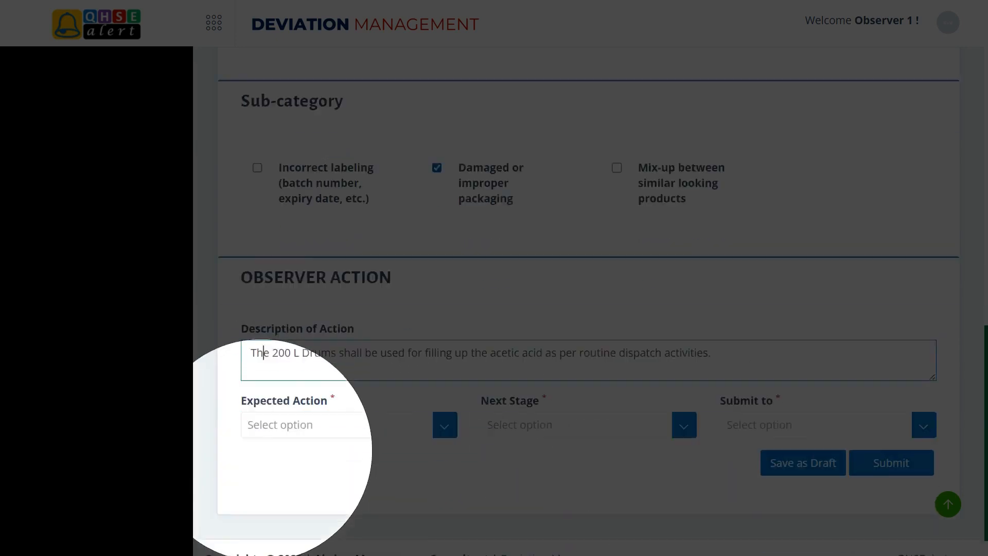
- Submit the observation to Reviewer 1 with Procedure as the expected action and Review as the next stage
{"action": "left_click", "coordinate": [298, 402]}
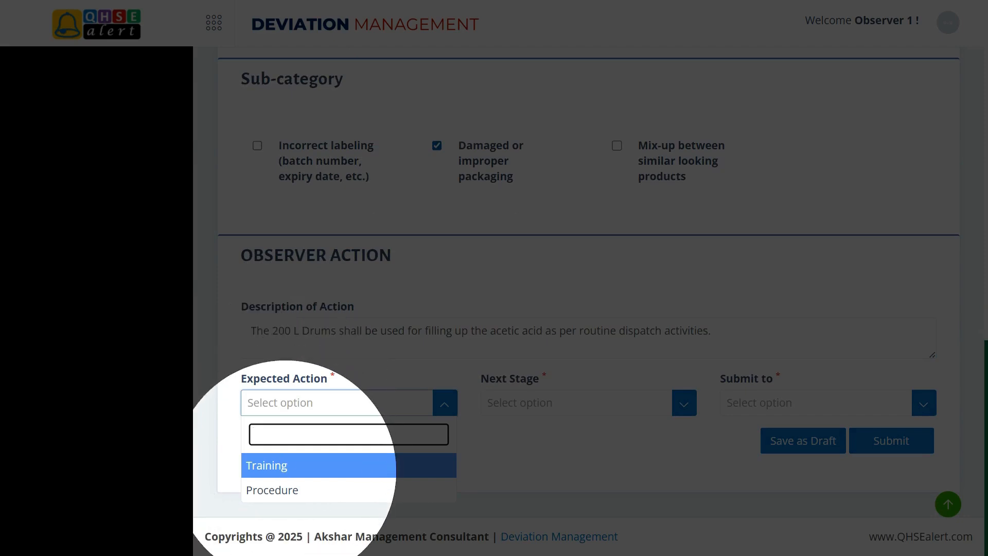
{"action": "left_click", "coordinate": [294, 488]}
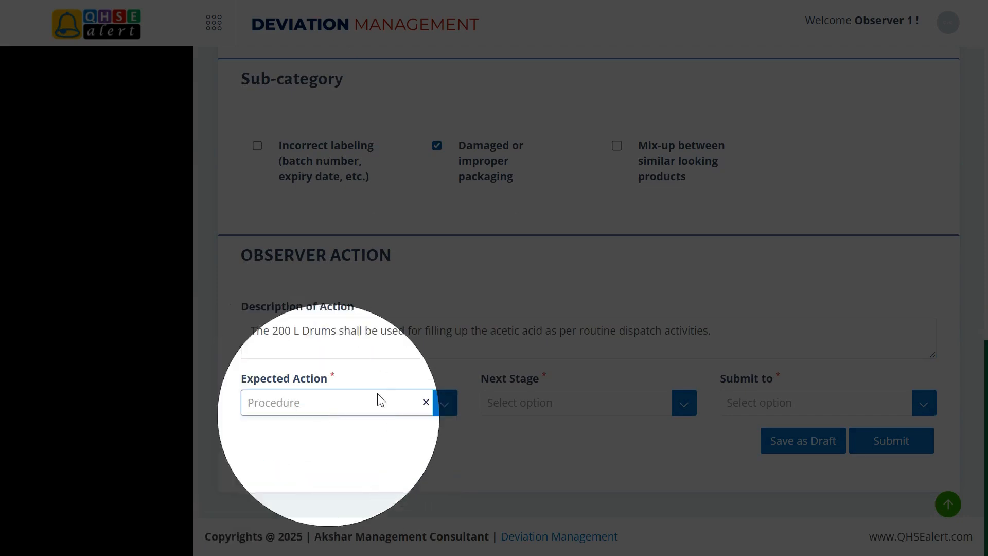
{"action": "left_click", "coordinate": [519, 403]}
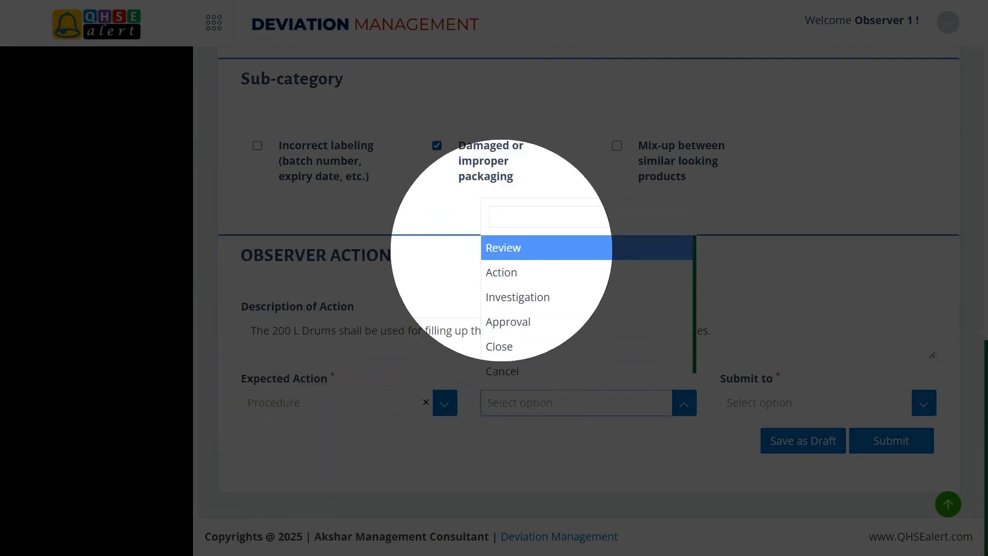
{"action": "left_click", "coordinate": [506, 248]}
{"action": "left_click", "coordinate": [803, 402]}
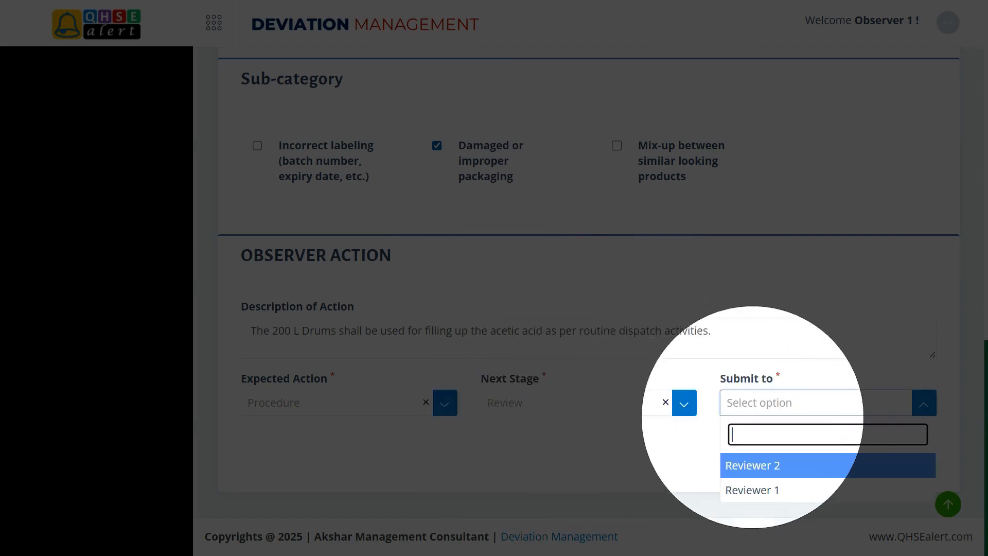
{"action": "left_click", "coordinate": [751, 490]}
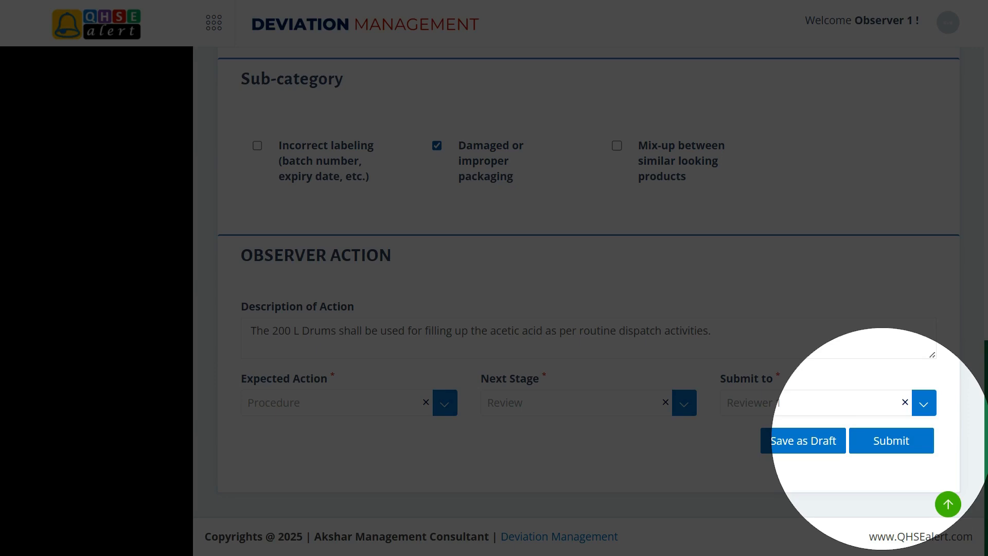
{"action": "left_click", "coordinate": [885, 442]}
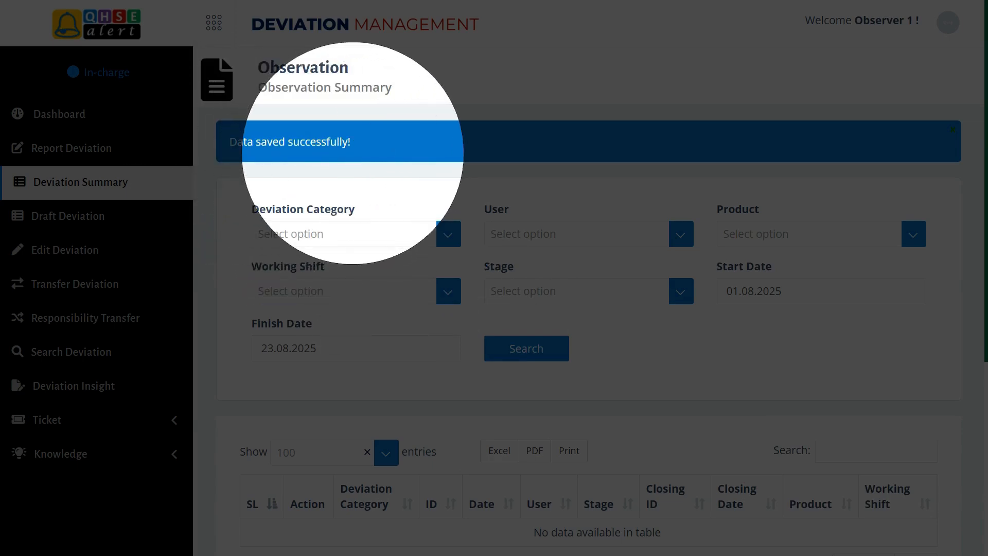
- Search the deviation summary for Packaging and Labeling Deviations with a start date of 23.08.2025
{"action": "left_click", "coordinate": [91, 188]}
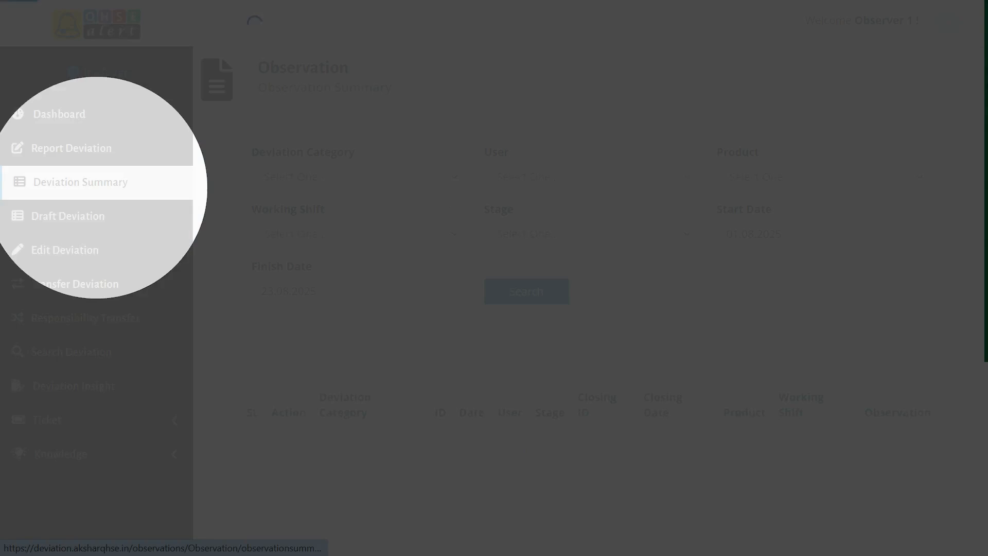
{"action": "left_click", "coordinate": [288, 176]}
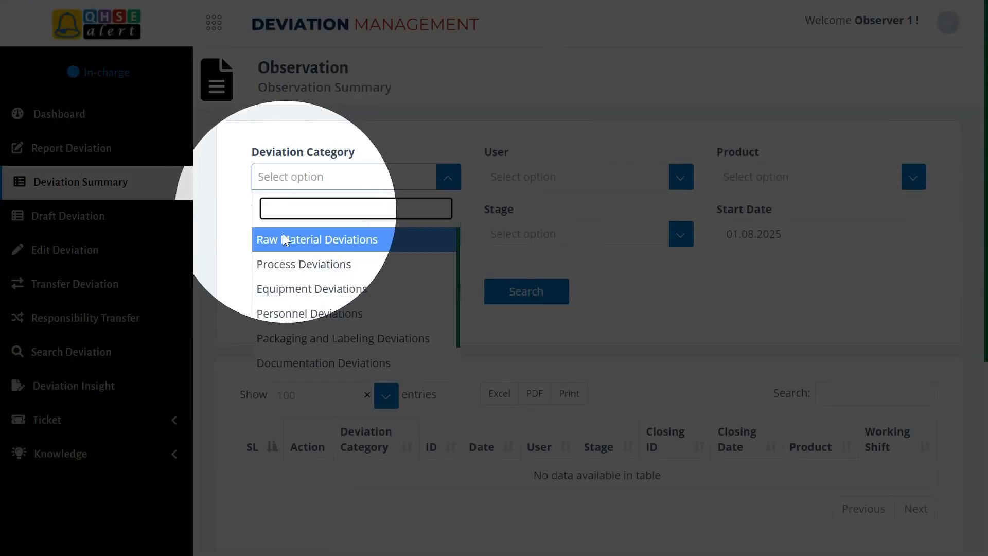
{"action": "scroll", "coordinate": [288, 309], "scroll_direction": "down", "scroll_amount": 2}
{"action": "left_click", "coordinate": [309, 295]}
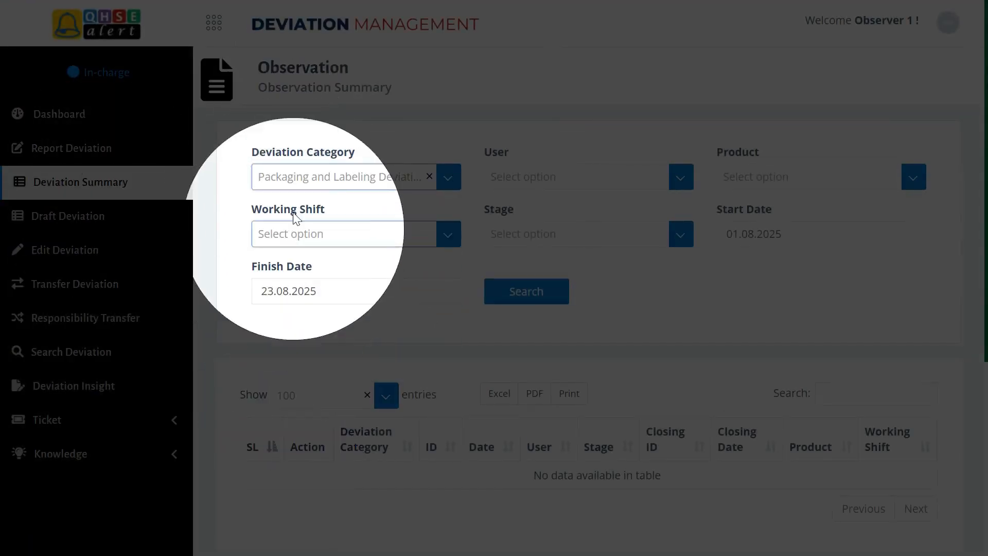
{"action": "left_click", "coordinate": [515, 182]}
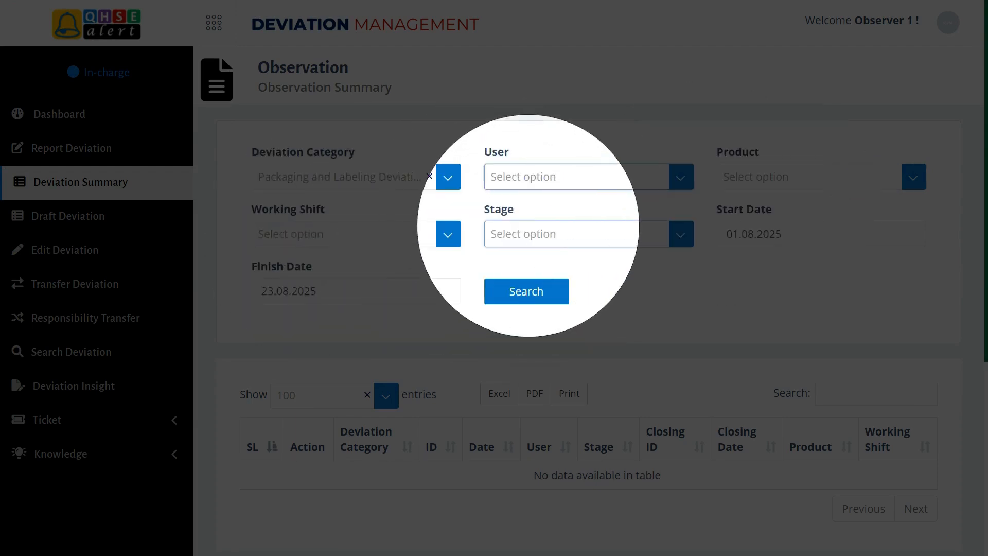
{"action": "left_click", "coordinate": [772, 234]}
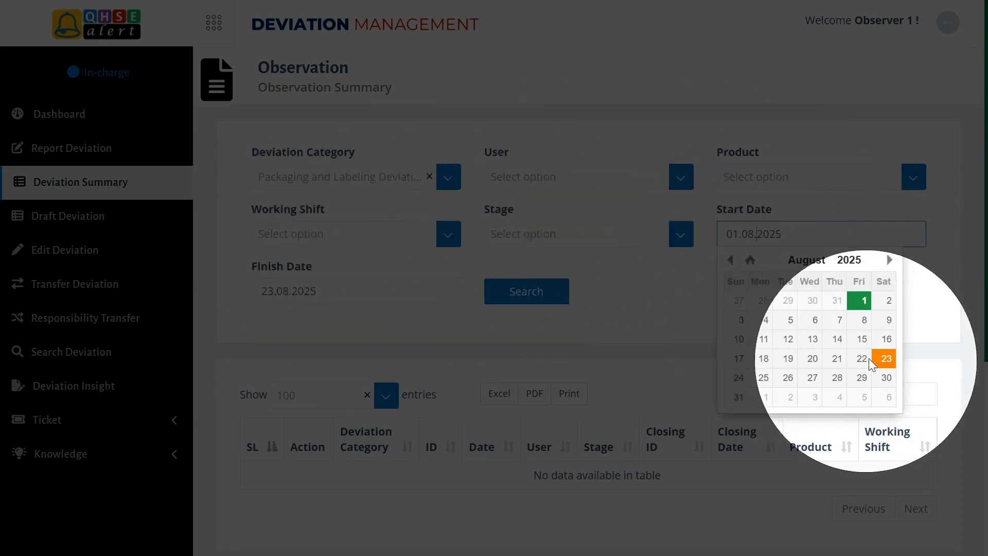
{"action": "left_click", "coordinate": [886, 358]}
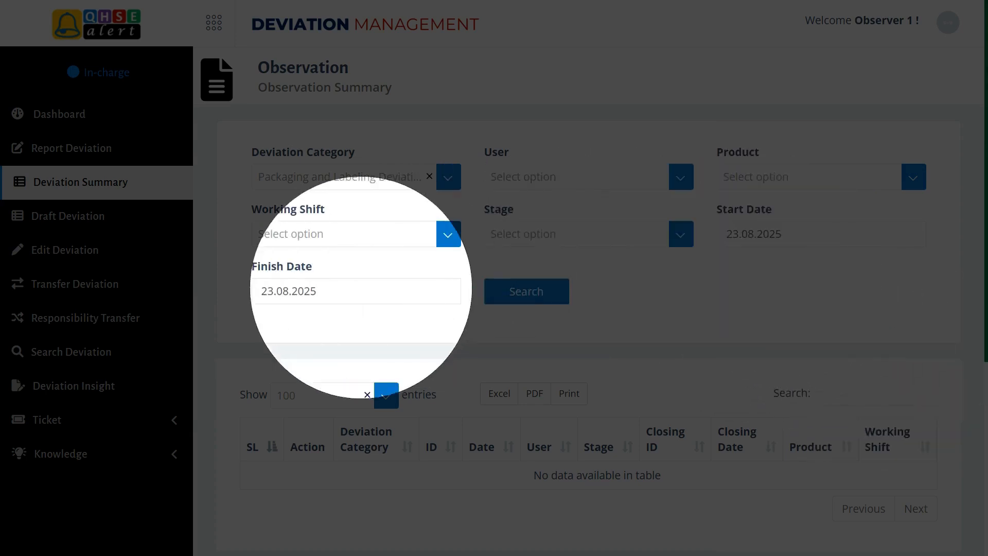
{"action": "left_click", "coordinate": [504, 292]}
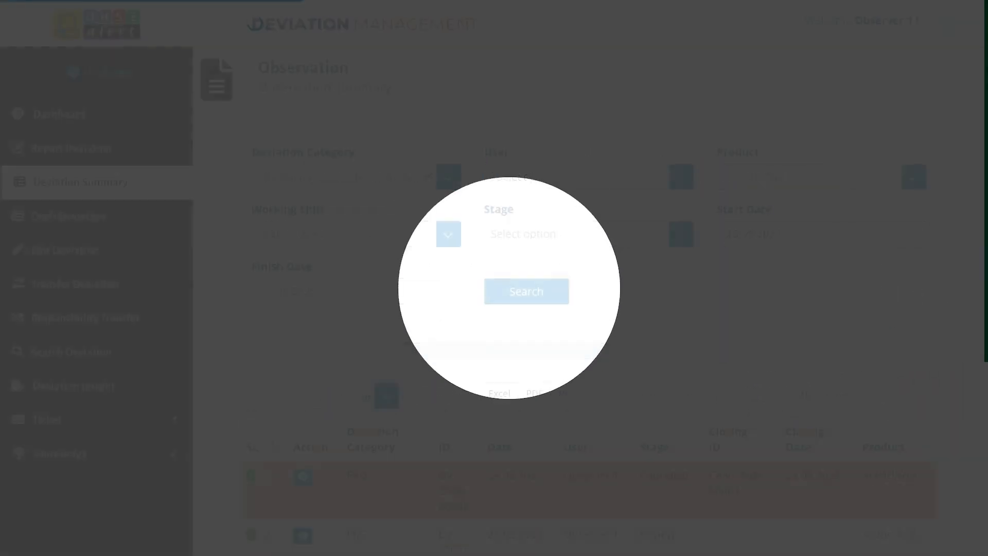
- Open the acetic acid deviation that is at the Review stage and expand its Deviation section
{"action": "scroll", "coordinate": [511, 294], "scroll_direction": "down", "scroll_amount": 6}
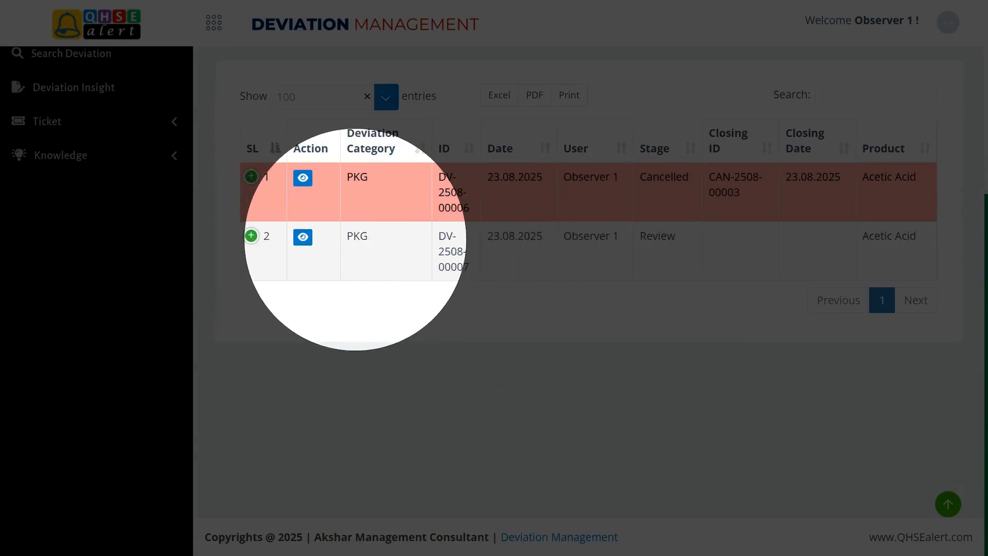
{"action": "double_click", "coordinate": [357, 236]}
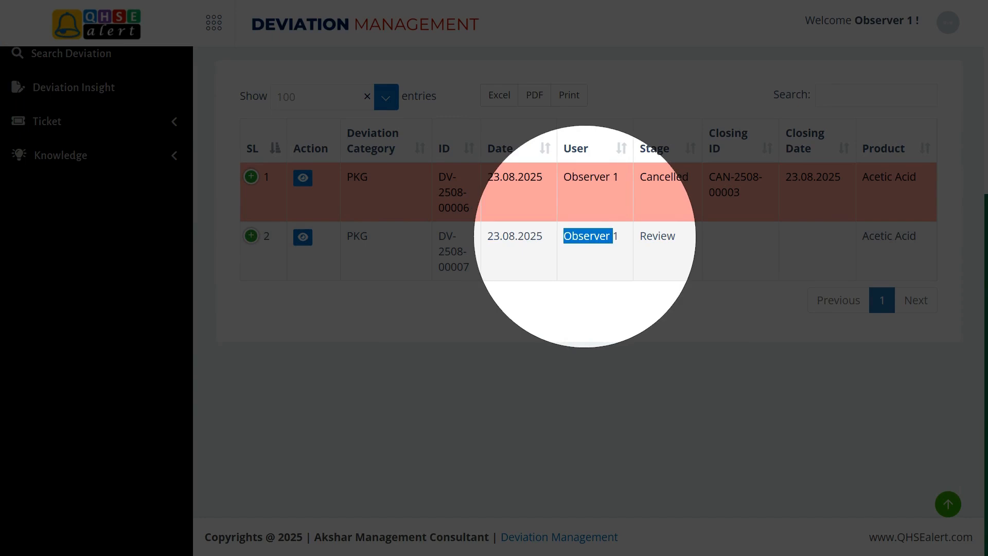
{"action": "left_click", "coordinate": [669, 236]}
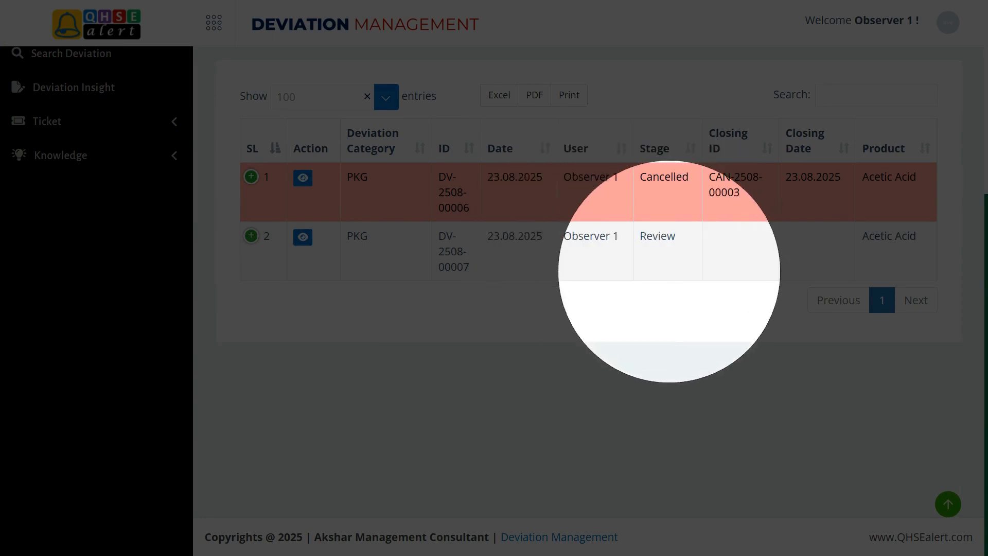
{"action": "left_click", "coordinate": [303, 237]}
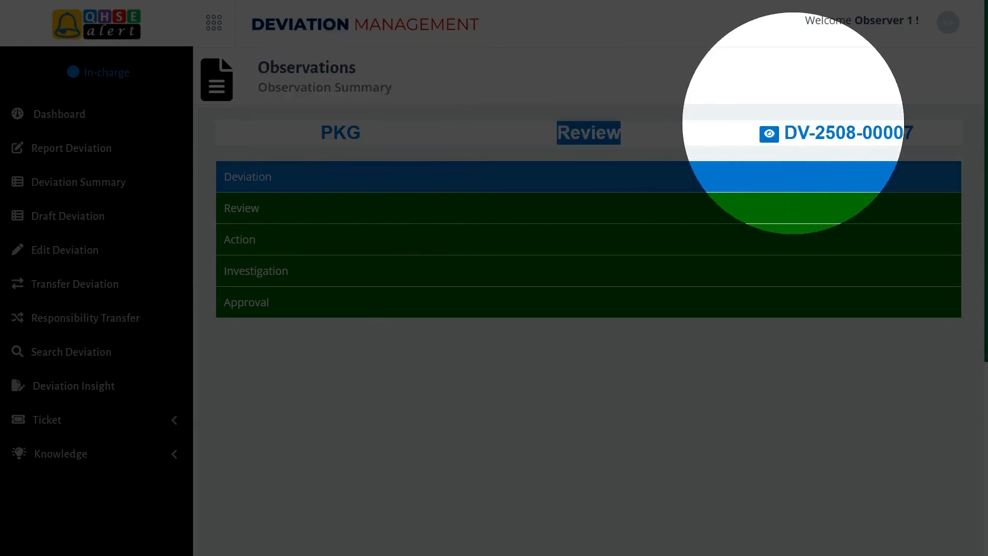
{"action": "left_click", "coordinate": [316, 181]}
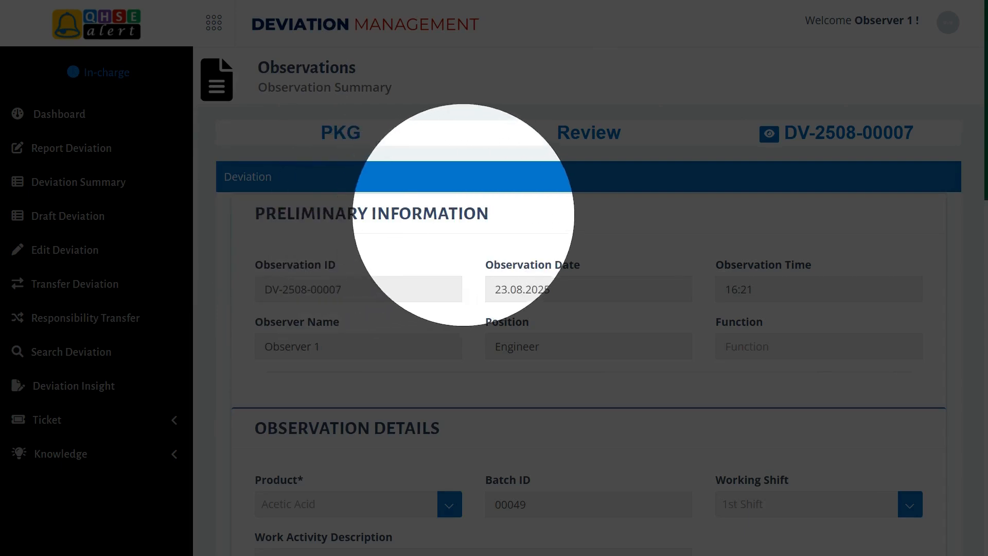
- Examine the submitted deviation's preliminary information, observation details, classification and observer action, and collapse the Deviation section
{"action": "scroll", "coordinate": [302, 150], "scroll_direction": "down", "scroll_amount": 3}
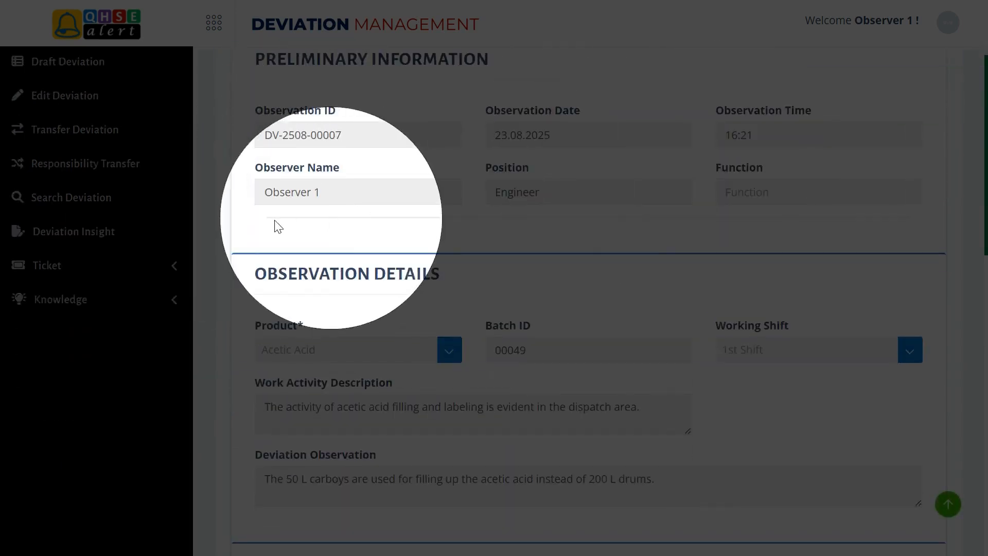
{"action": "scroll", "coordinate": [751, 227], "scroll_direction": "down", "scroll_amount": 3}
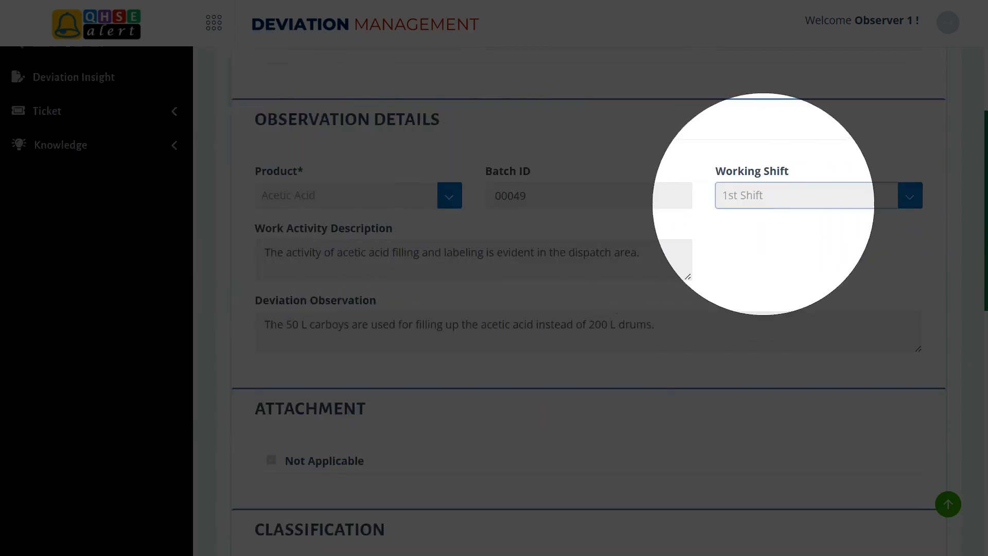
{"action": "left_click_drag", "start_coordinate": [264, 253], "coordinate": [613, 252]}
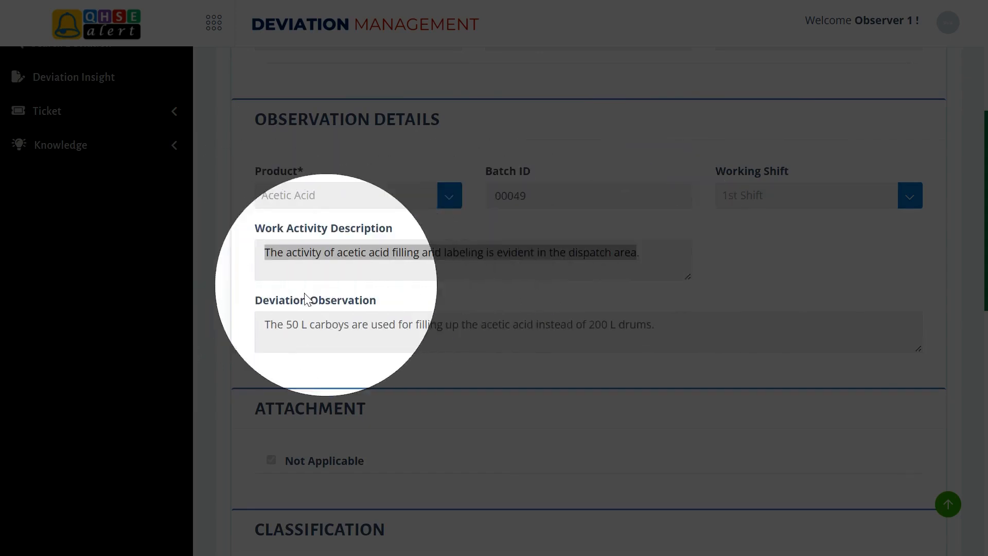
{"action": "left_click_drag", "start_coordinate": [264, 324], "coordinate": [654, 325]}
{"action": "scroll", "coordinate": [288, 381], "scroll_direction": "down", "scroll_amount": 6}
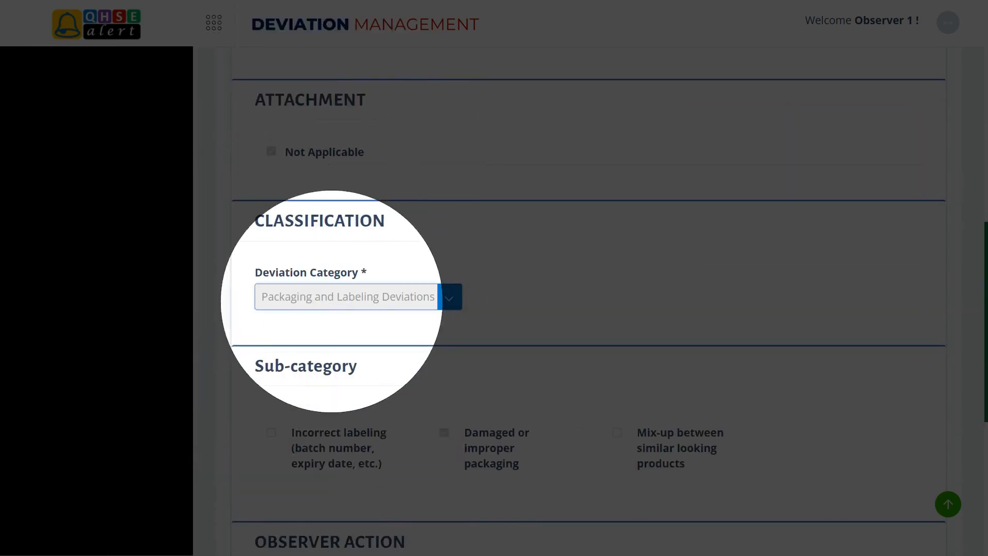
{"action": "scroll", "coordinate": [280, 150], "scroll_direction": "down", "scroll_amount": 6}
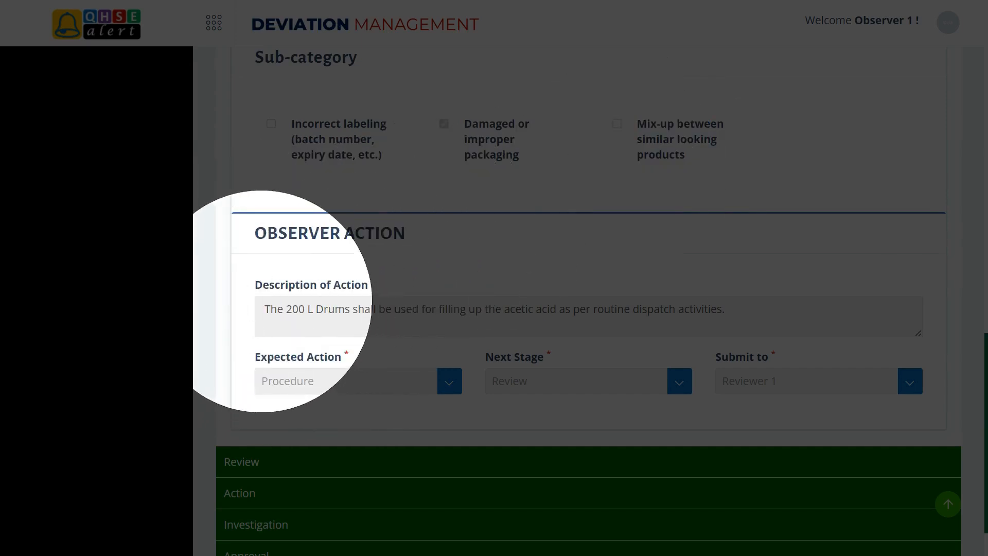
{"action": "left_click_drag", "start_coordinate": [262, 302], "coordinate": [726, 308]}
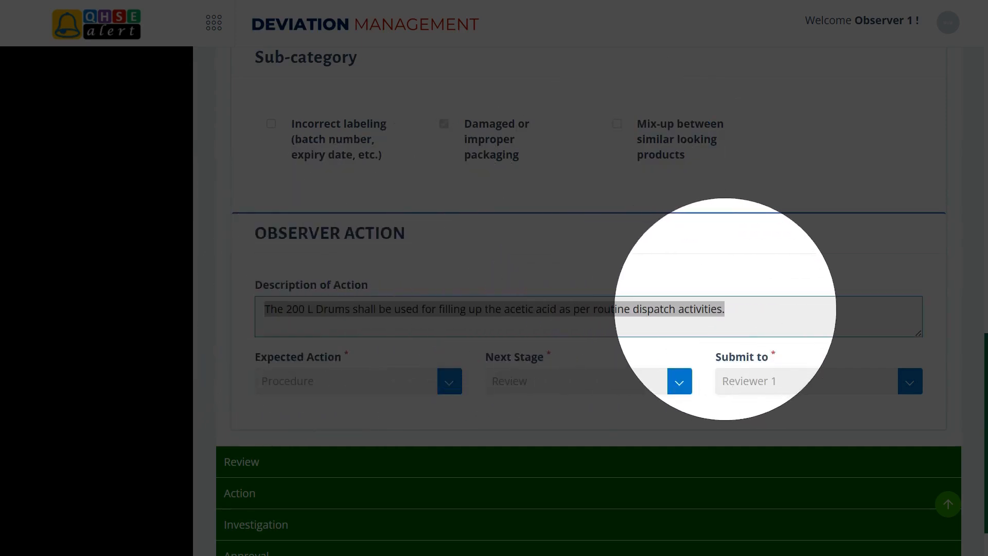
{"action": "left_click", "coordinate": [315, 382]}
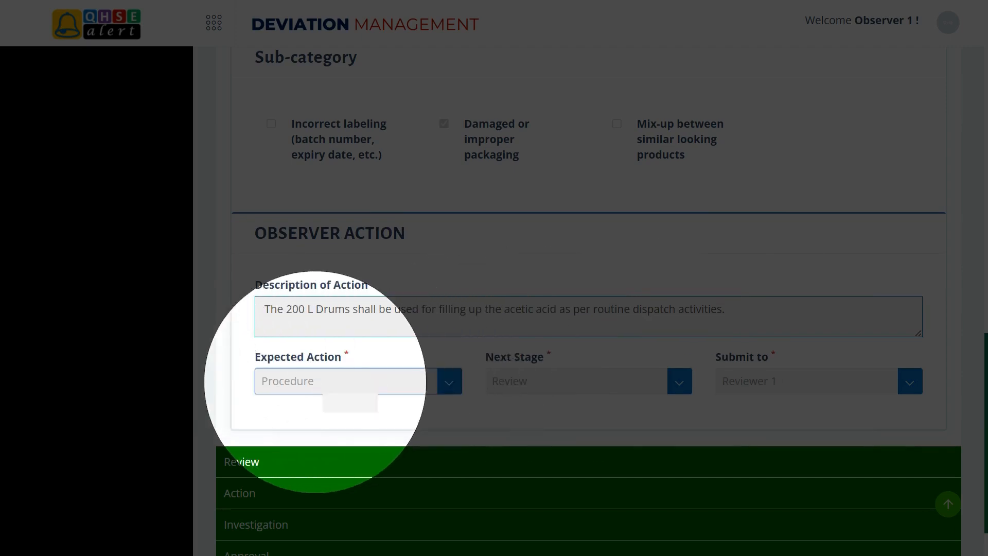
{"action": "left_click", "coordinate": [543, 386]}
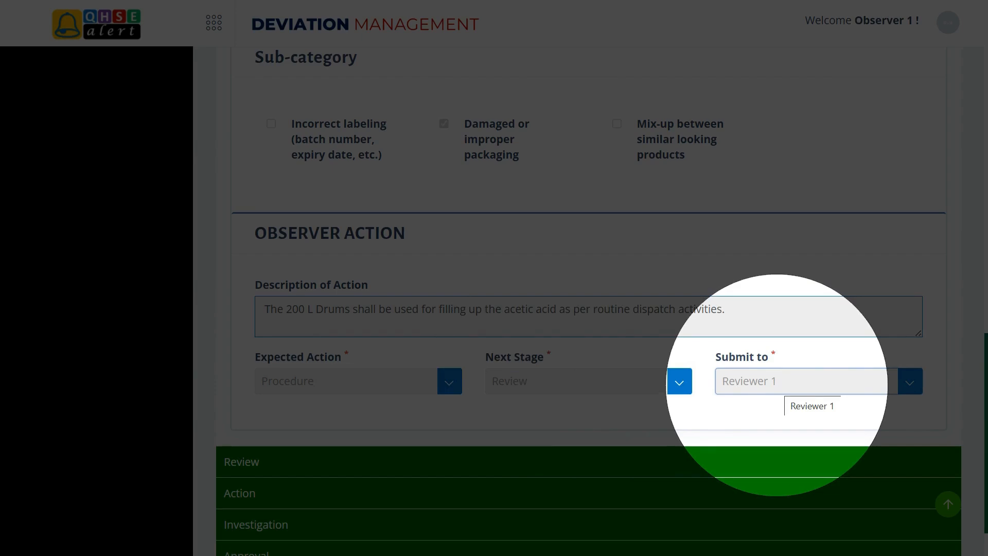
{"action": "scroll", "coordinate": [777, 385], "scroll_direction": "up", "scroll_amount": 15}
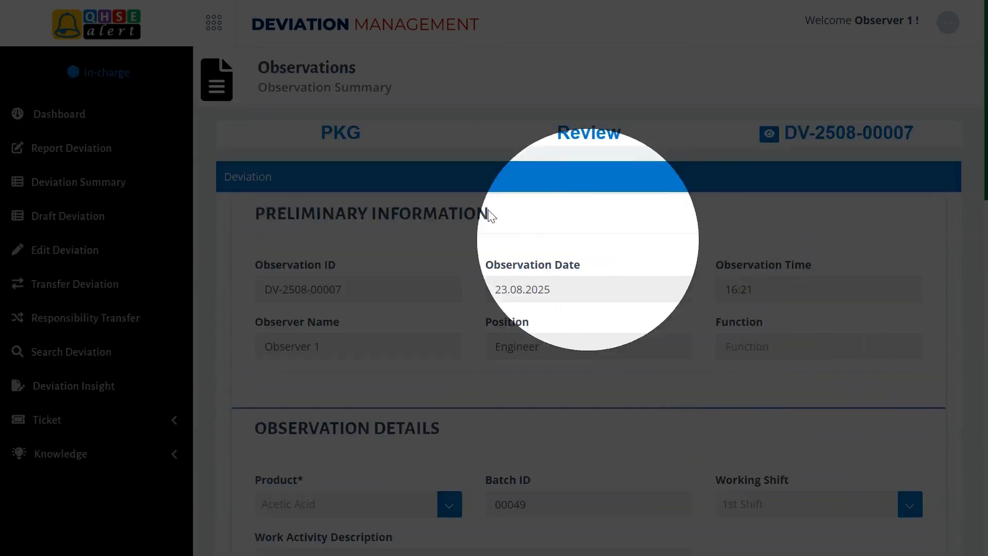
{"action": "left_click", "coordinate": [293, 177]}
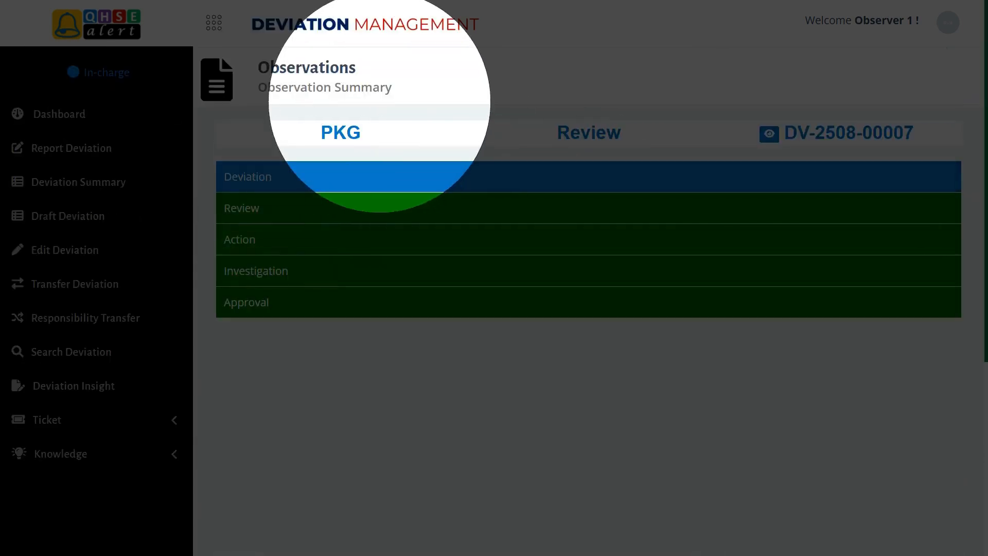